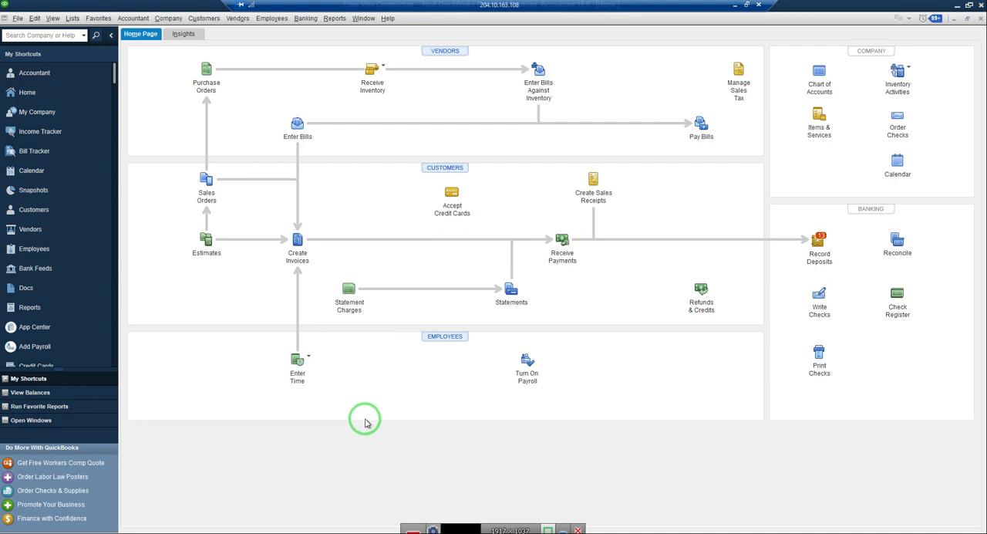
Start a new customer record from the Customer Center's customers and jobs list and name it Project Tracking.
click(205, 19)
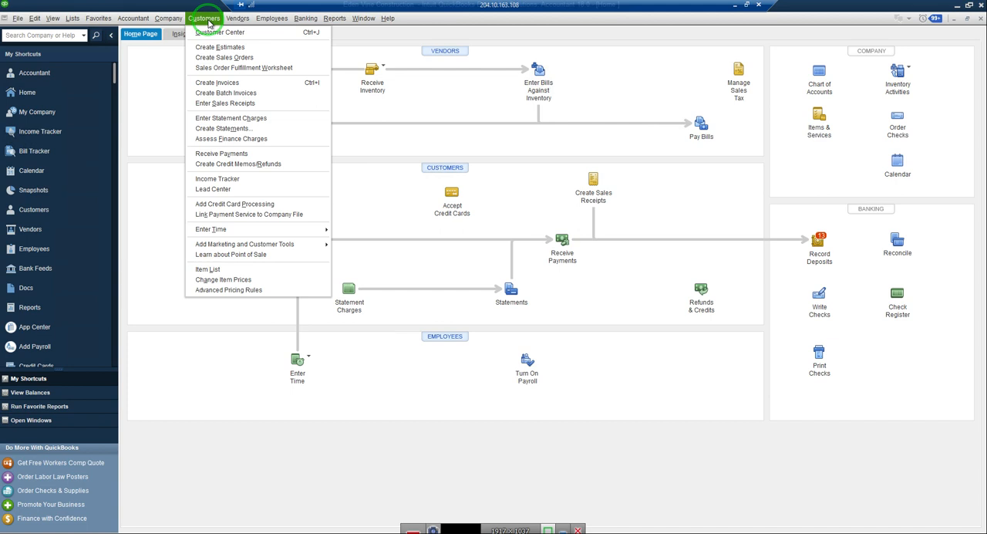
click(371, 131)
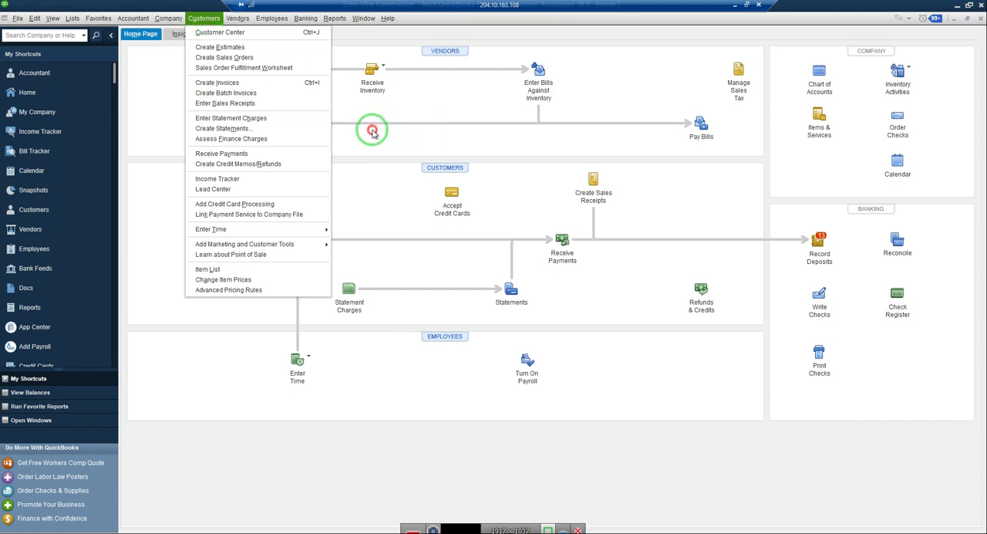
click(204, 19)
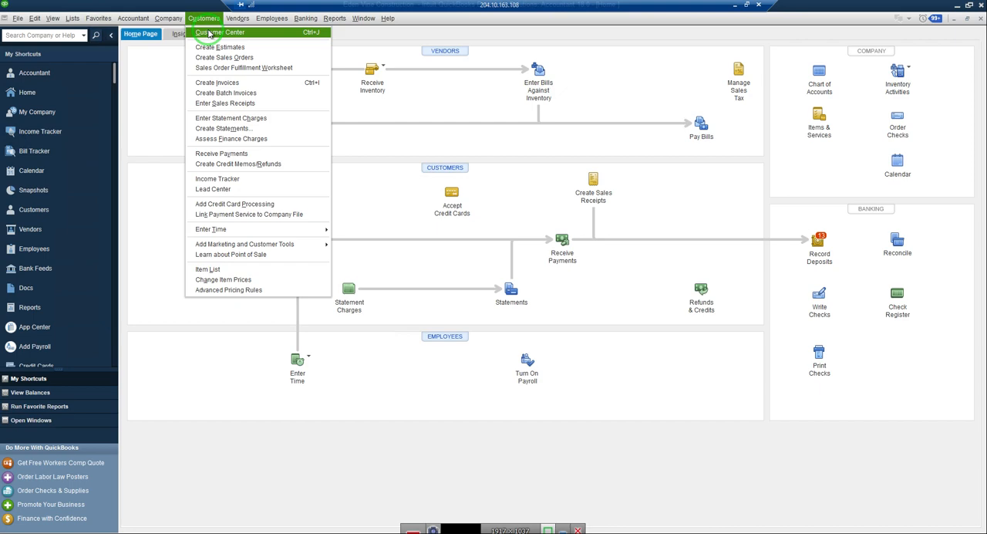
click(208, 33)
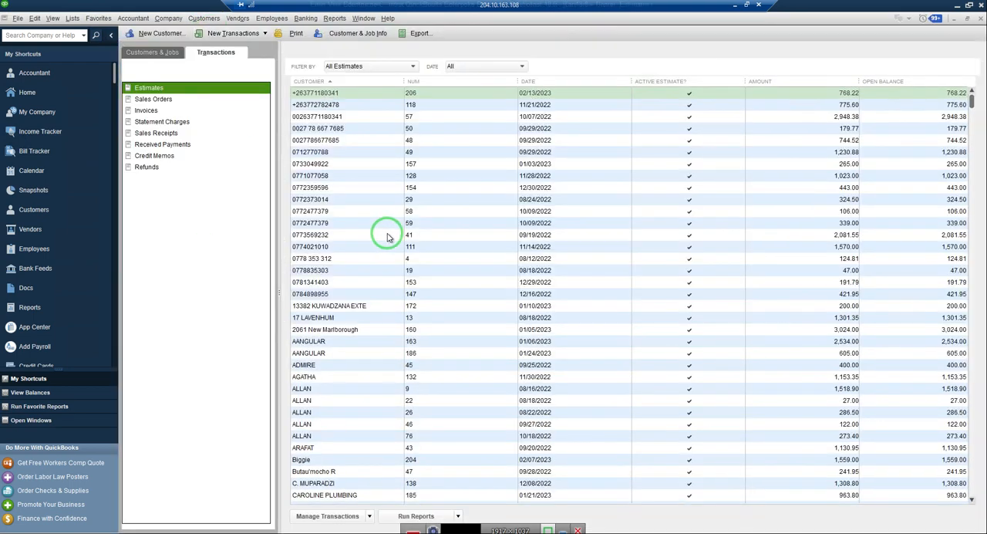
click(148, 49)
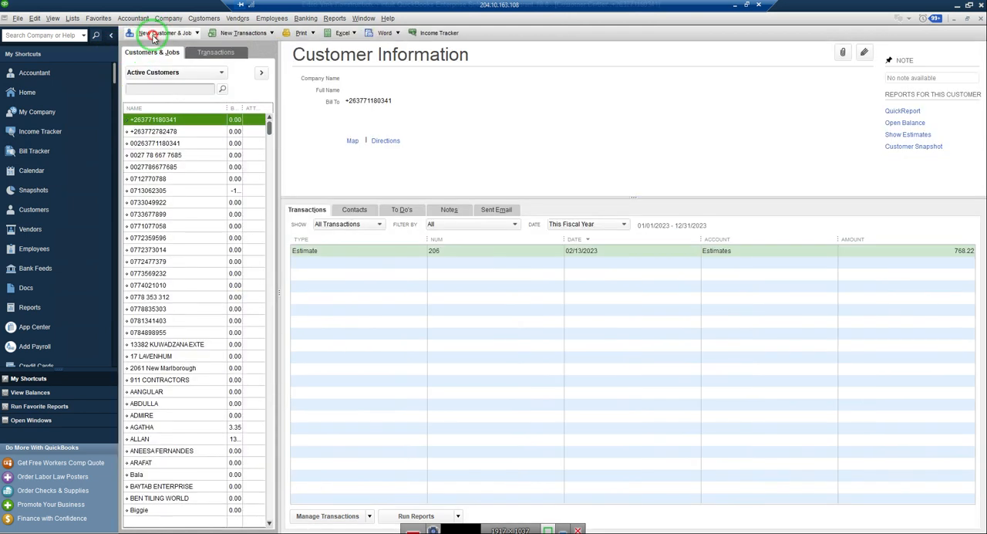
click(154, 34)
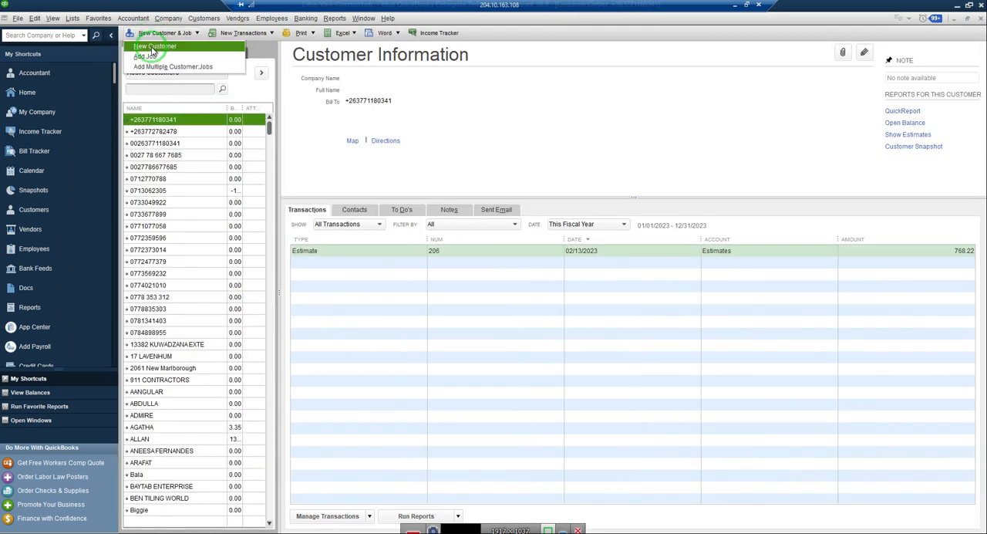
click(152, 46)
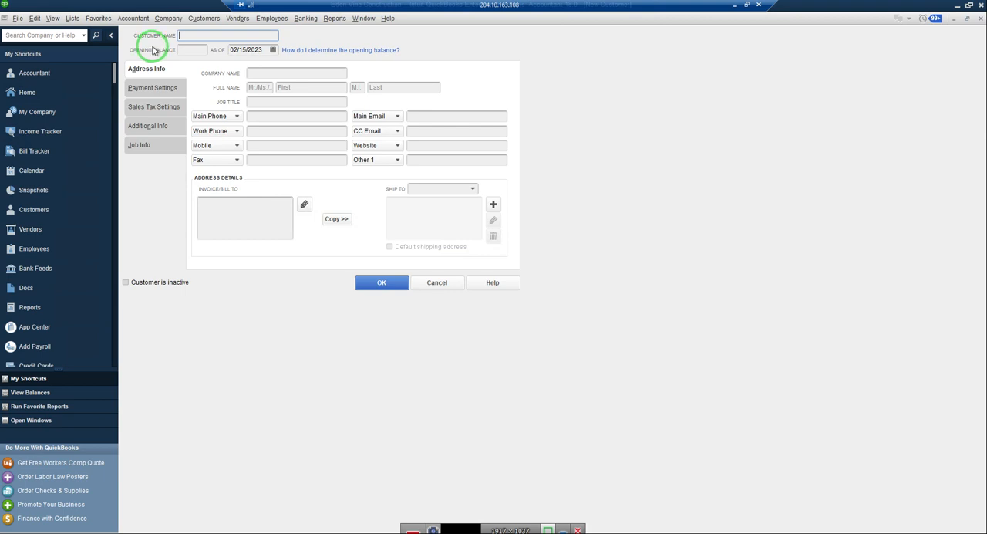
text(Project Tracking)
Copy the customer name Project Tracking into the company name so it also fills the invoice/bill-to address.
key(shift+Left)
key(shift+Left)
key(shift+Left)
key(shift+Left)
key(shift+Left)
key(shift+Left)
key(shift+Left)
key(shift+Left)
key(shift+Left)
key(shift+Left)
key(shift+Left)
key(shift+Left)
key(shift+Left)
key(shift+Left)
key(shift+Left)
key(shift+Left)
key(ctrl+c)
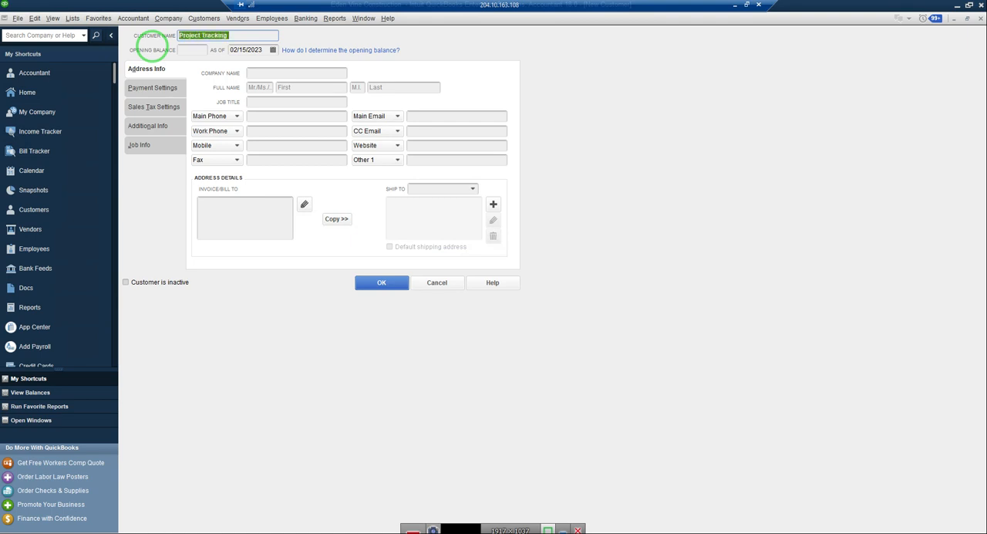
click(251, 71)
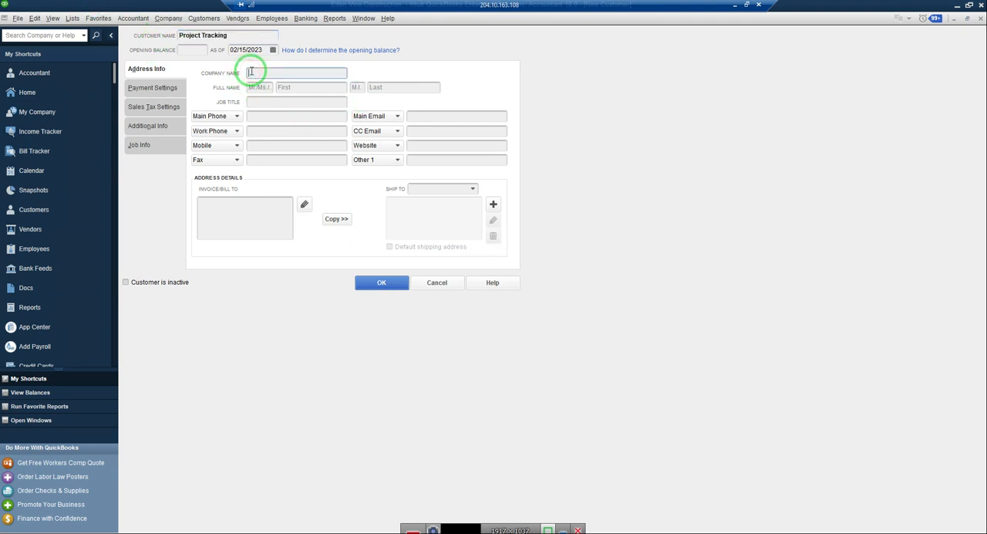
key(ctrl+v)
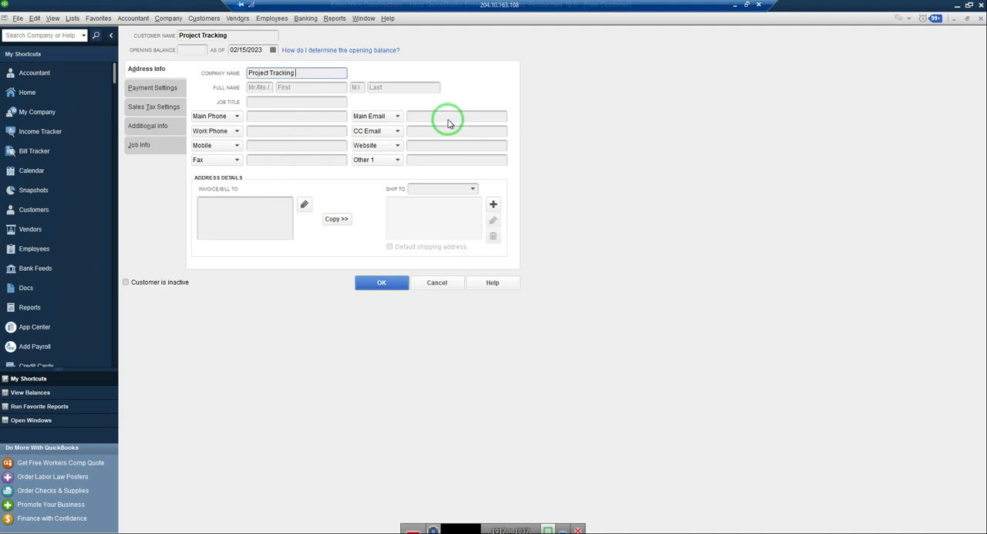
click(214, 206)
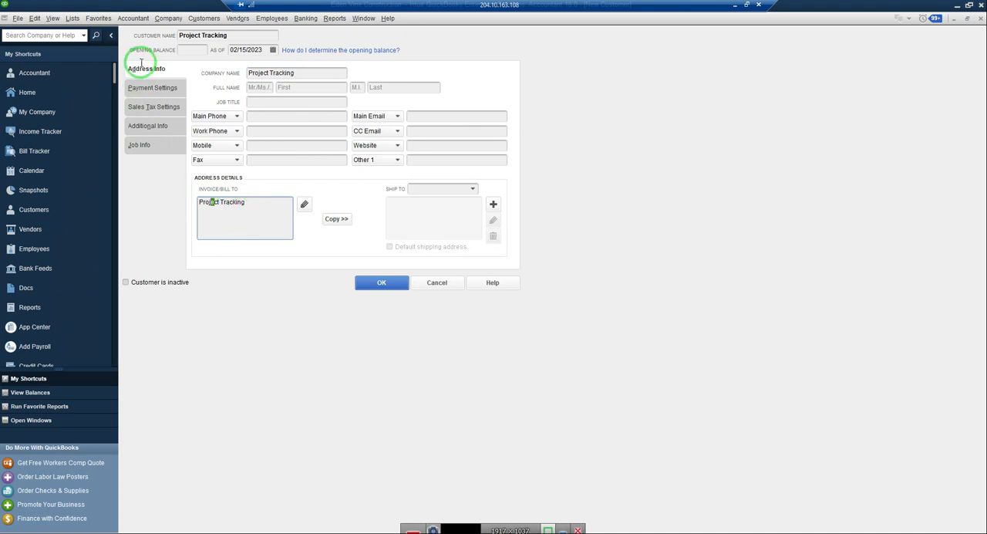
Review the new customer's payment, sales tax, additional and job information, and save the record.
click(142, 88)
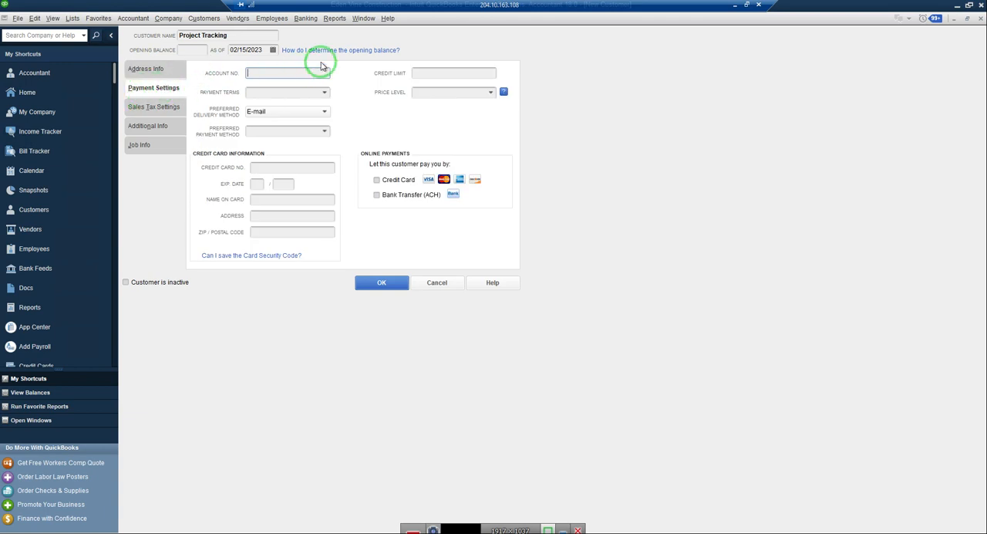
click(154, 107)
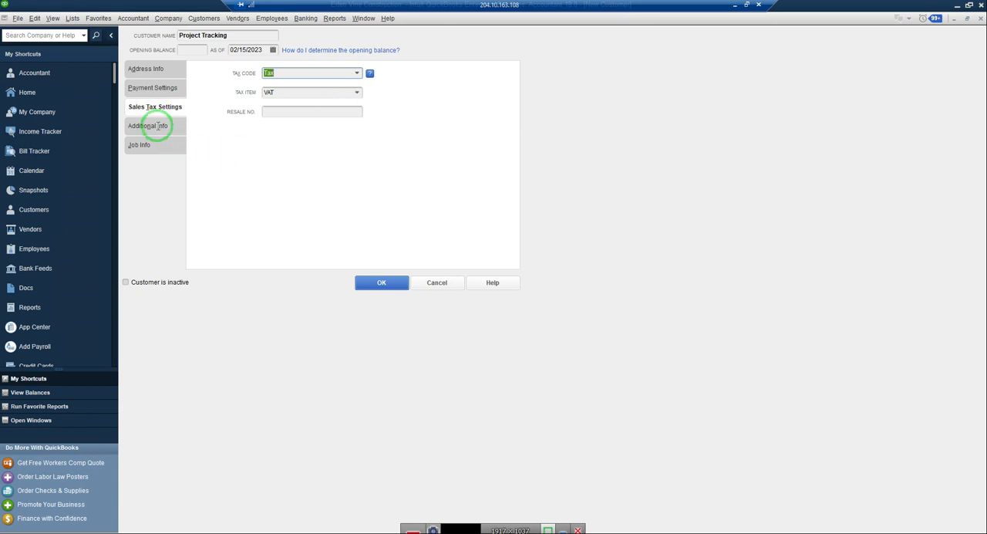
click(158, 128)
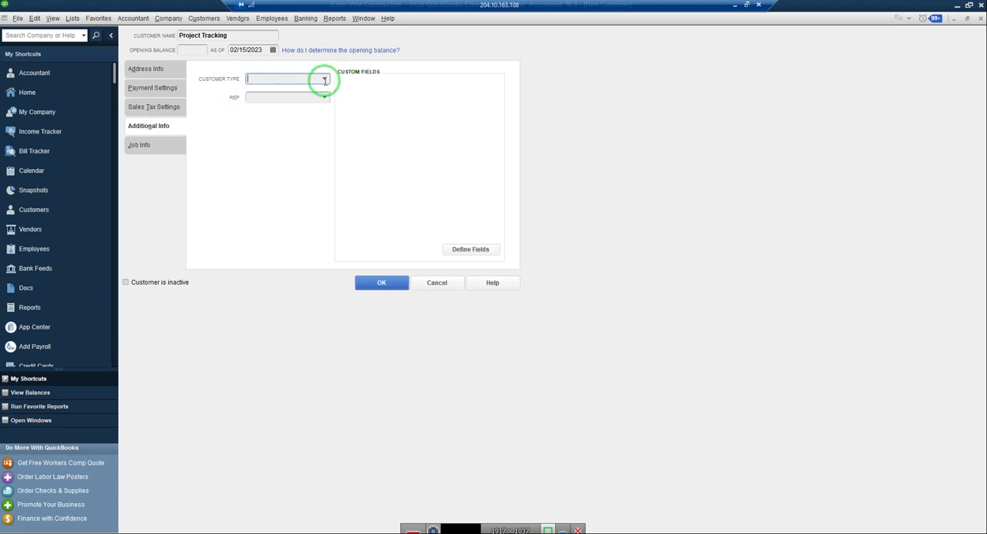
click(142, 147)
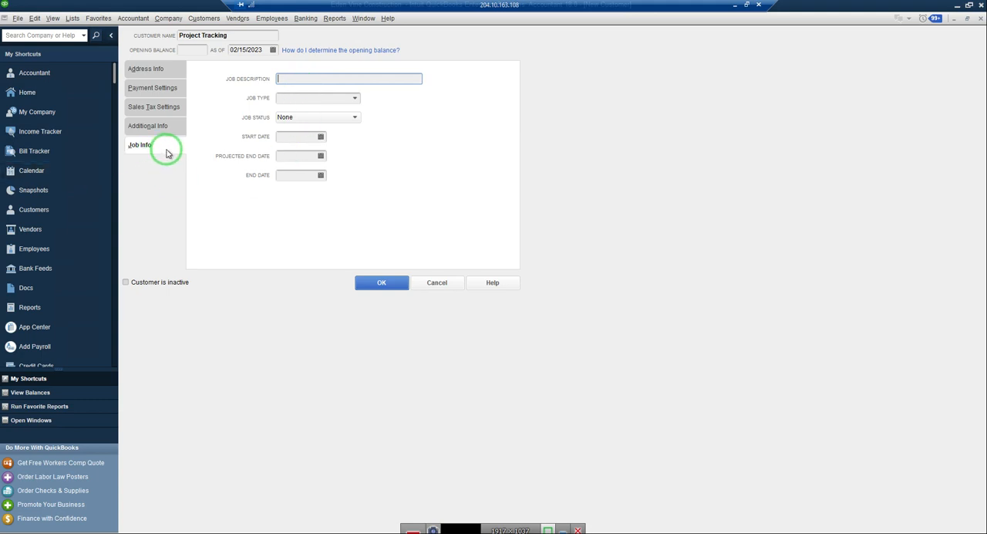
click(164, 70)
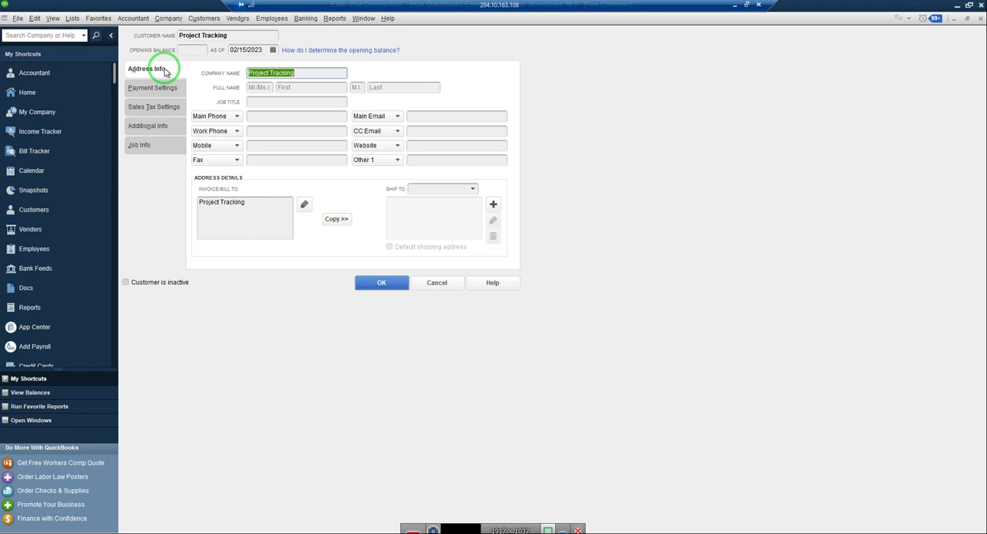
click(384, 283)
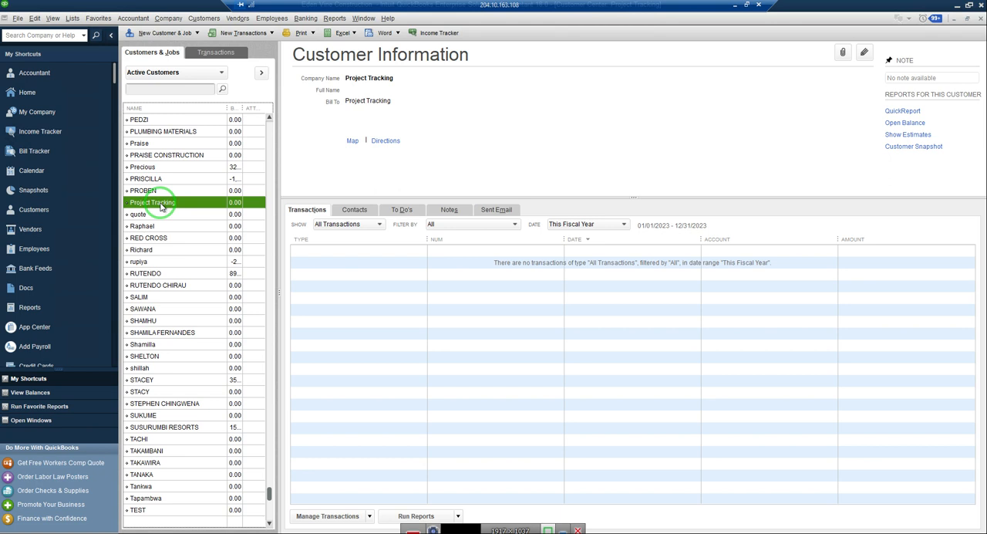
Start a new job from the Customer Center for the Project Tracking customer and name it Mandara House Construction.
click(203, 20)
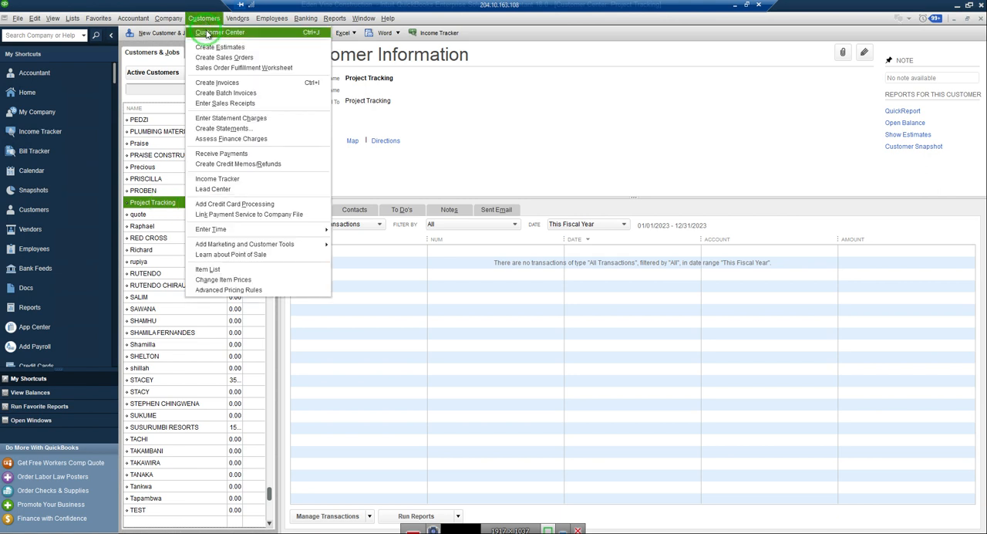
click(206, 33)
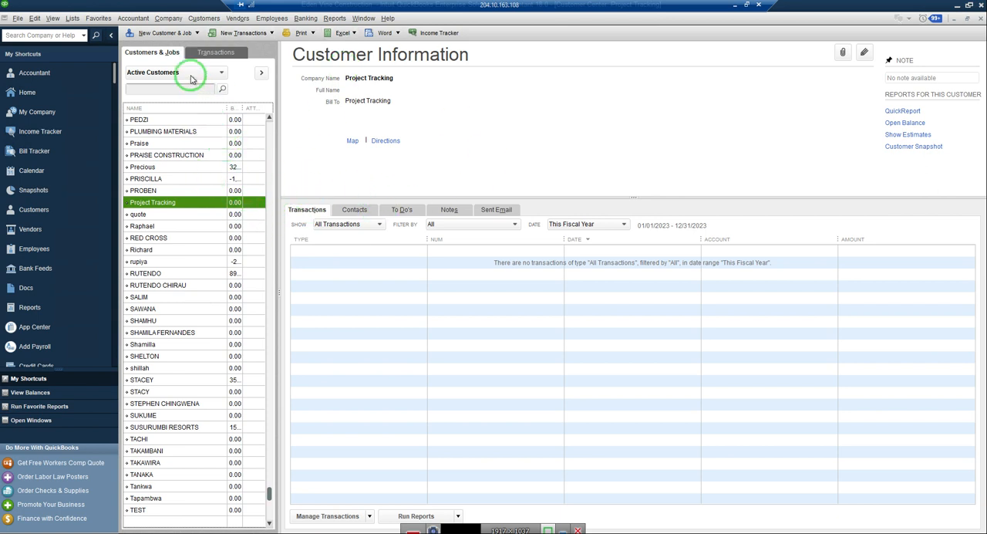
click(156, 34)
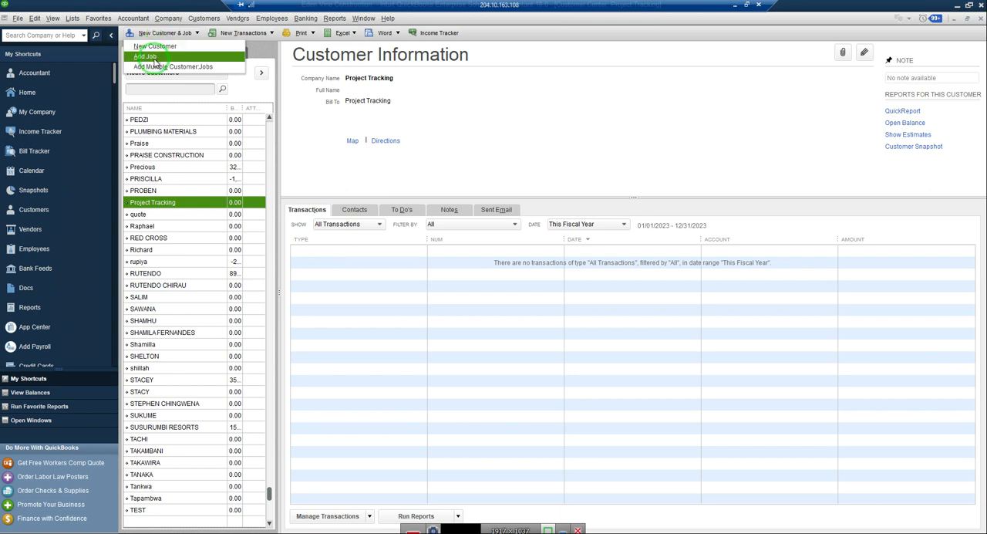
click(154, 61)
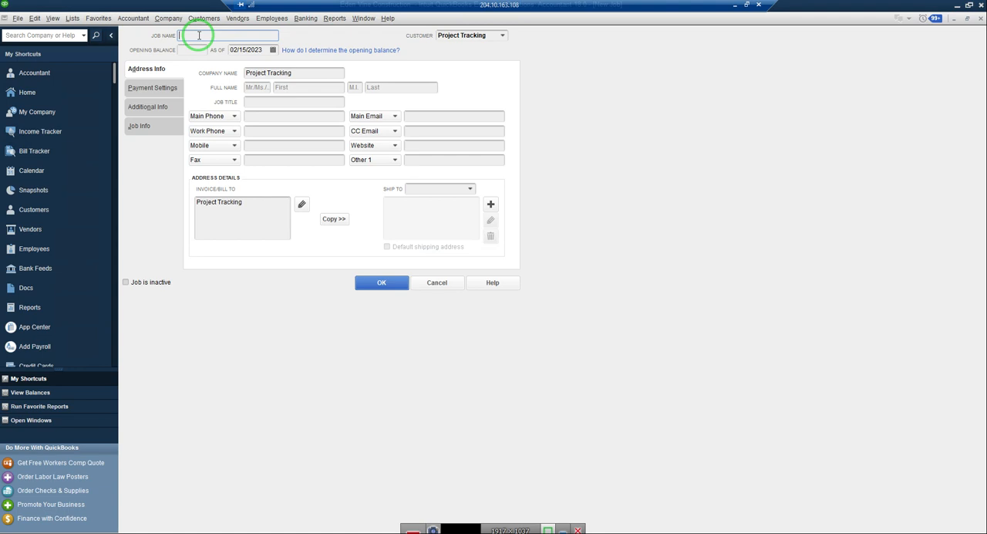
text(Mandara House Construction)
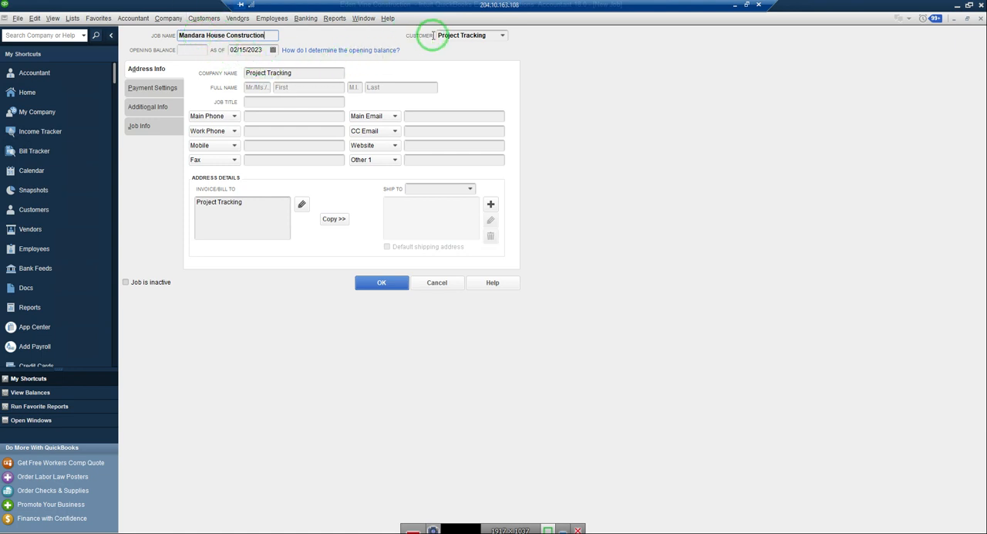
Assign the Mandara House Construction job to the Project Tracking customer and save it.
click(504, 36)
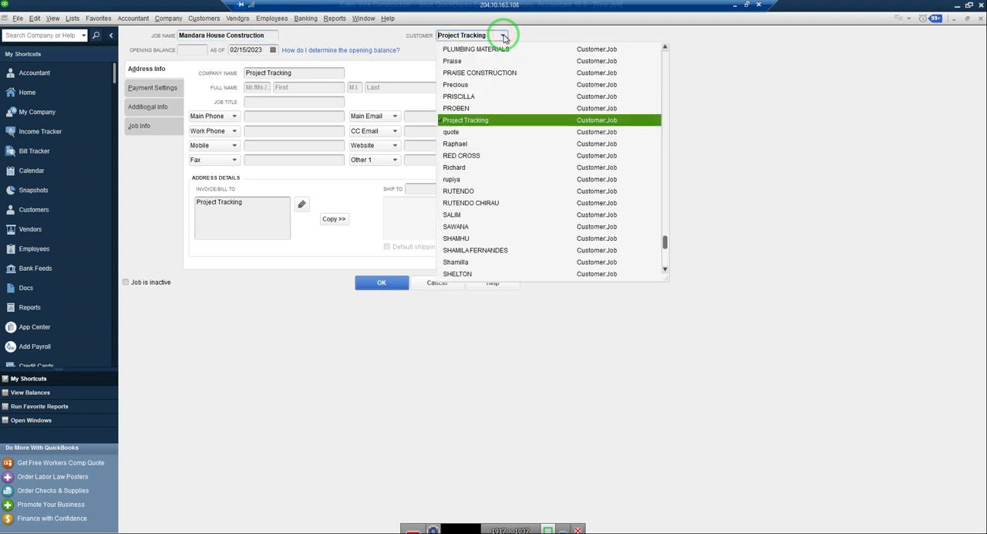
click(477, 121)
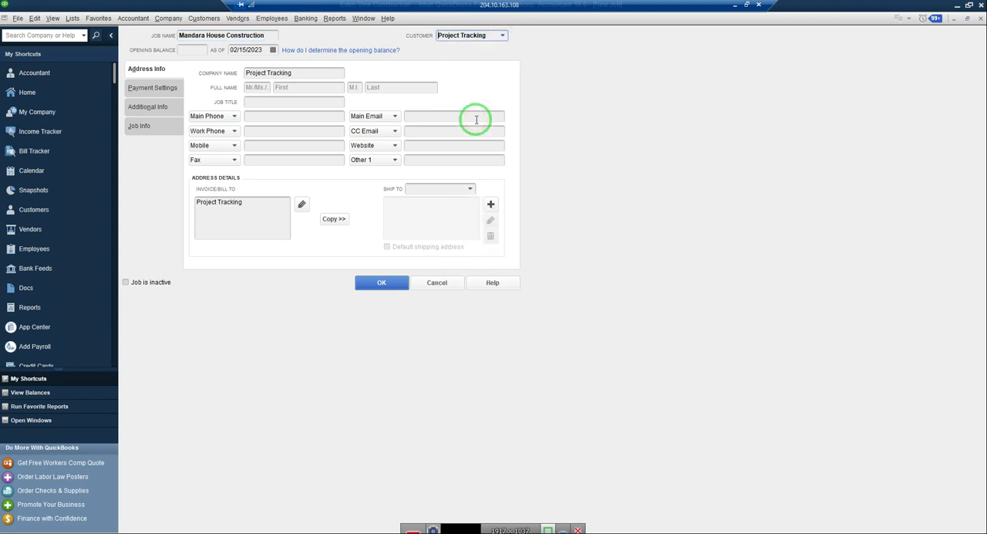
click(388, 289)
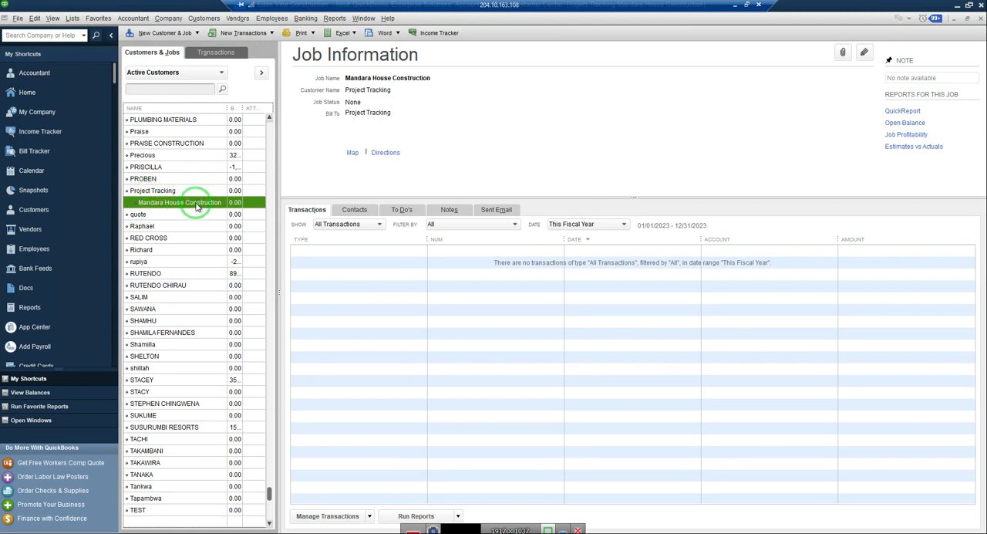
Add and save a second job named Mt Pleasant Heights House under the Project Tracking customer.
click(158, 192)
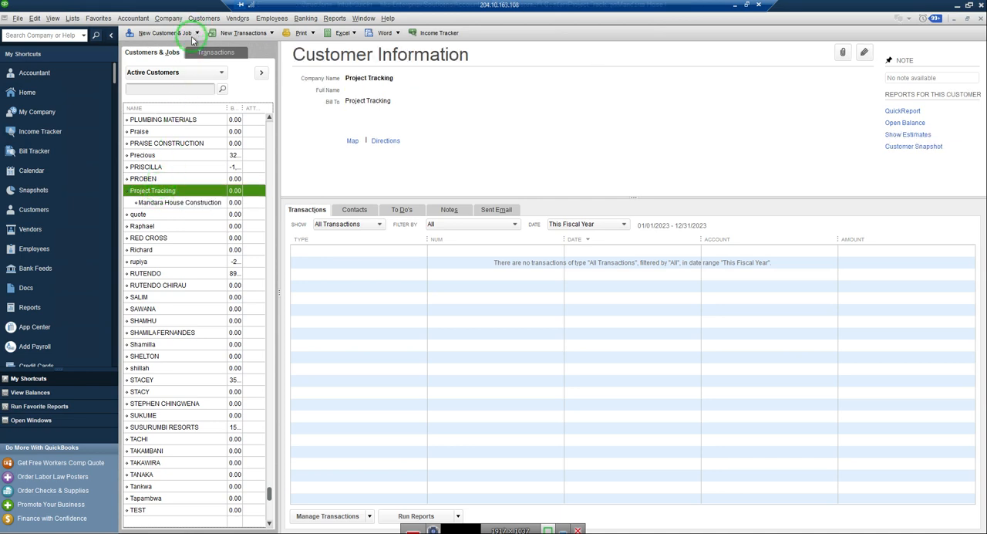
click(198, 33)
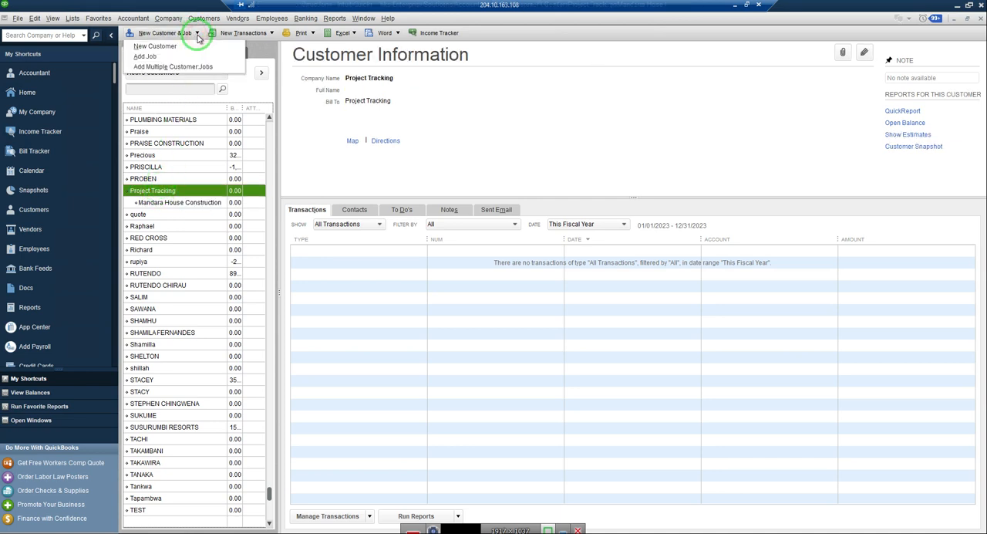
click(144, 57)
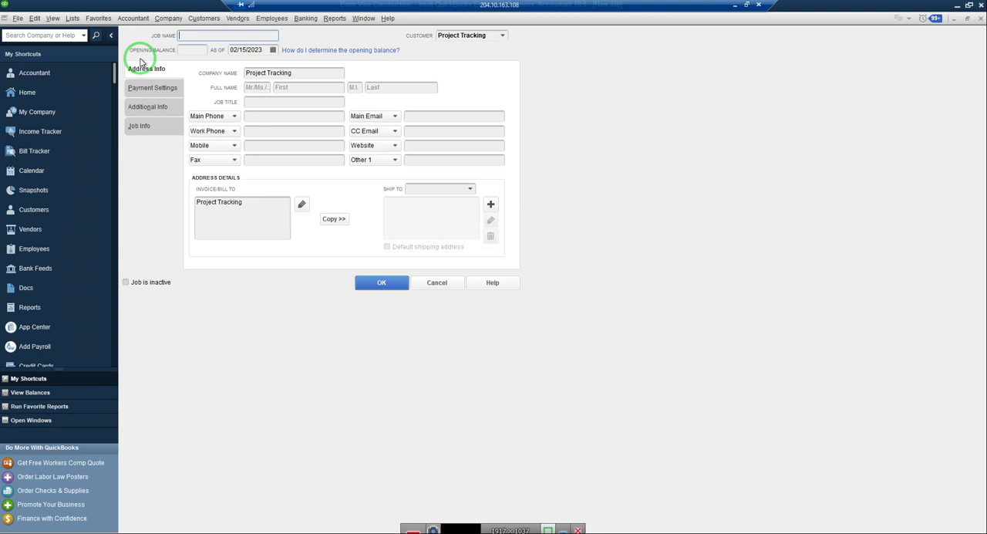
text(Mt)
text(Pleasant Heights House)
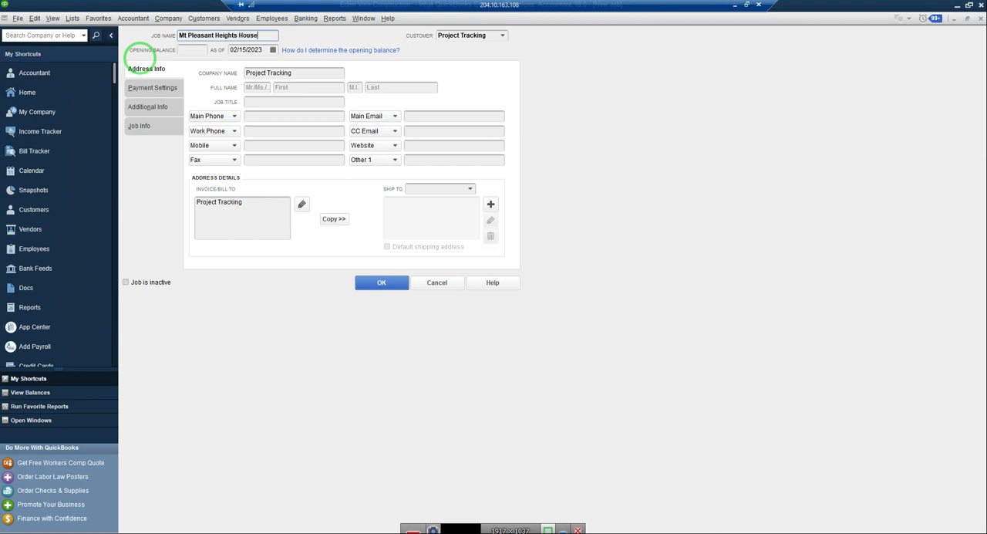
click(382, 285)
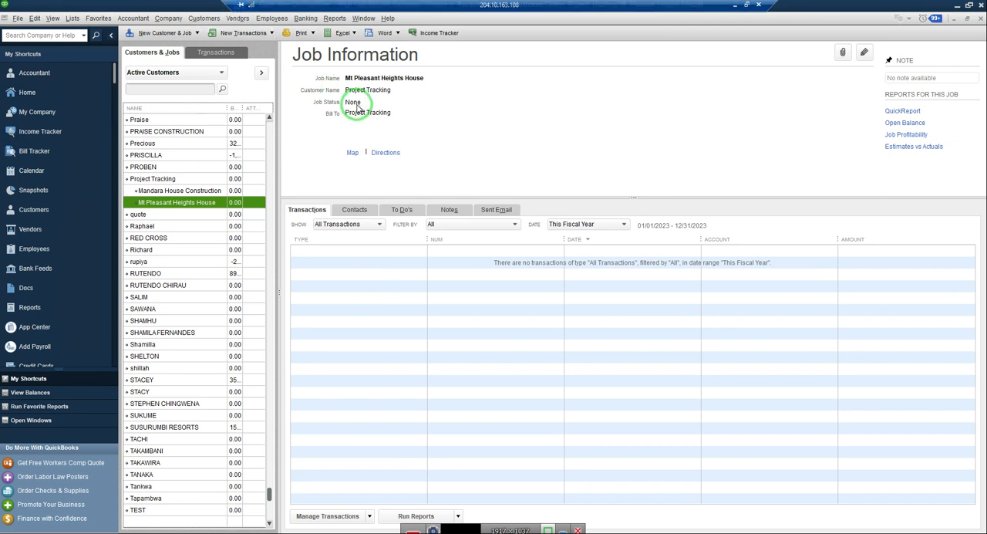
Open a blank check for writing and show its item lines instead of the expense lines.
click(166, 196)
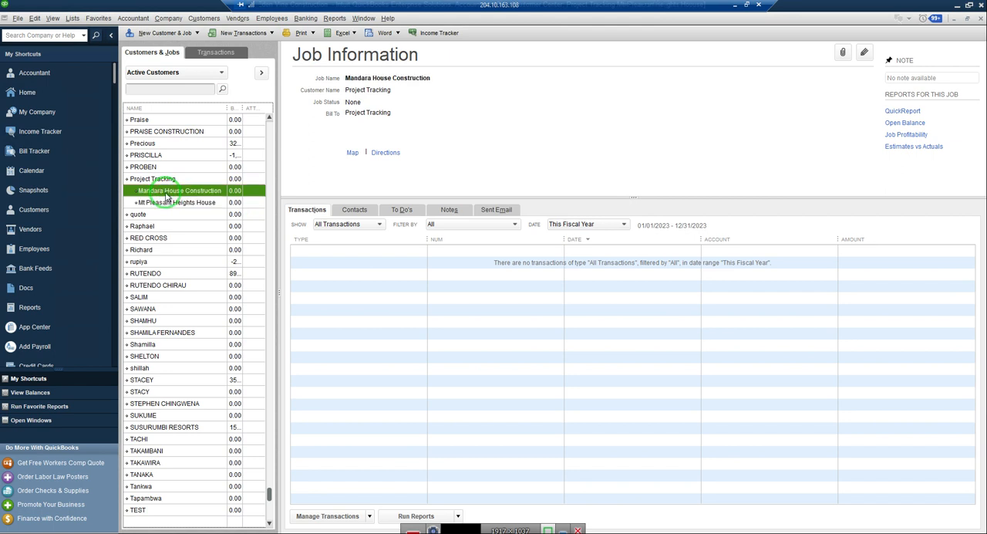
click(307, 22)
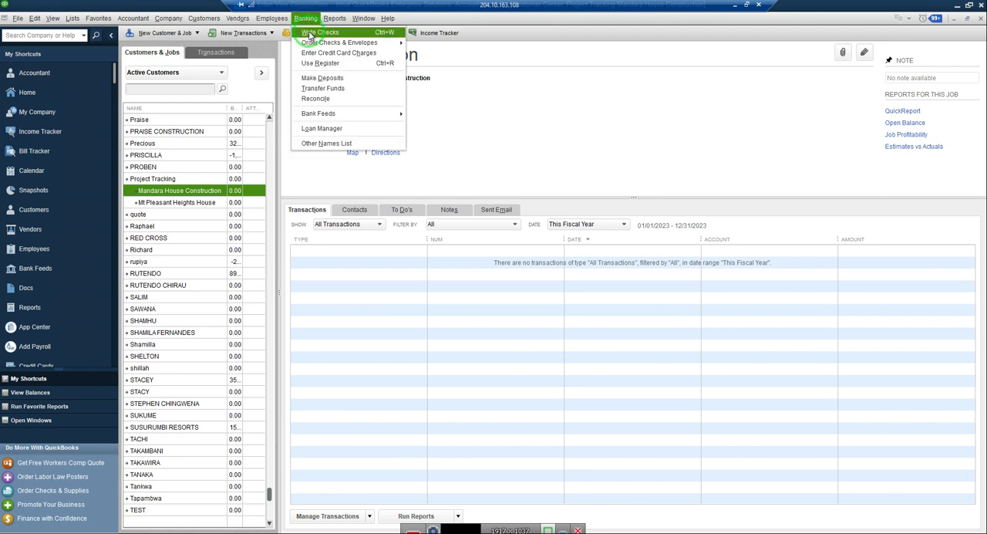
click(311, 35)
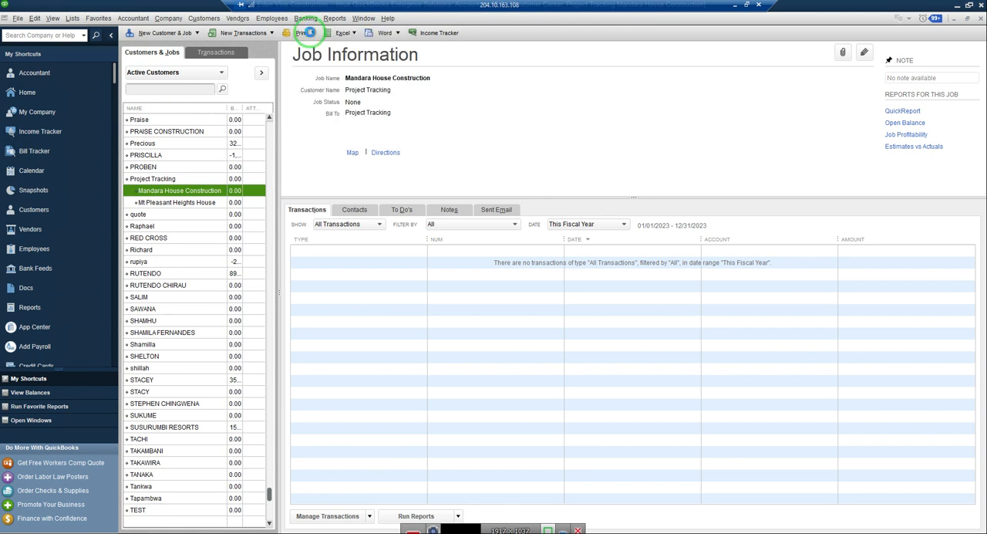
click(430, 303)
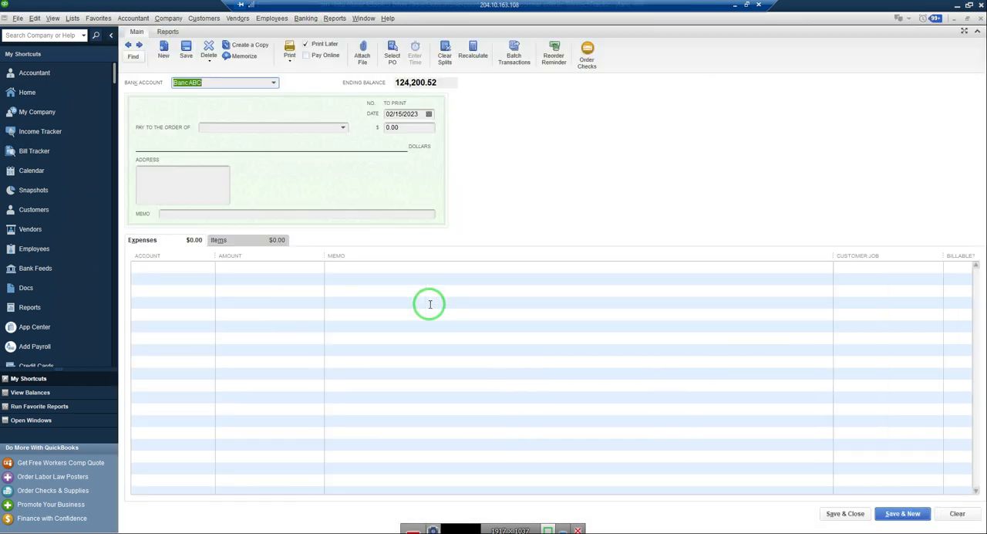
click(231, 243)
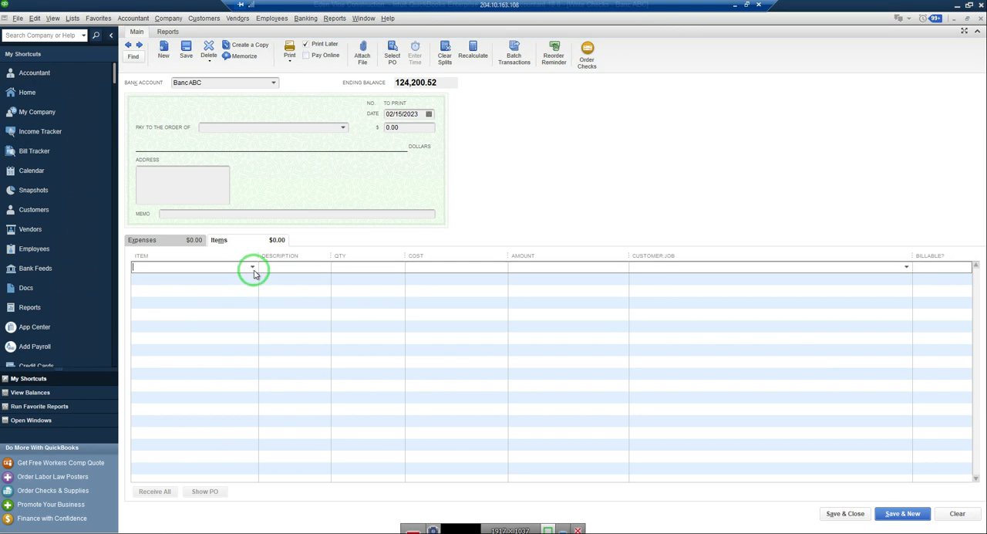
Add 110MM GULLY P TRAP as the check's first item line with a quantity of 1.
click(251, 267)
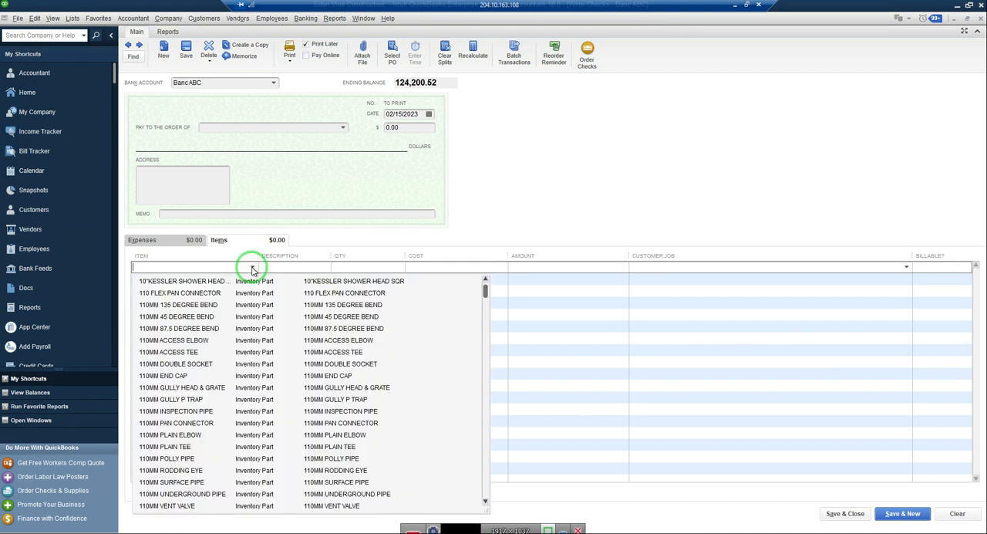
click(194, 400)
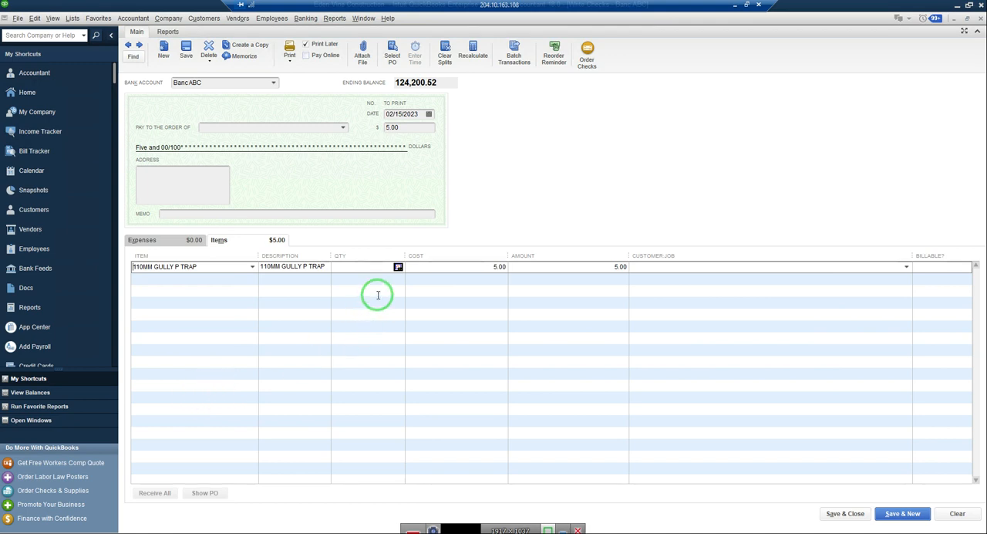
click(382, 269)
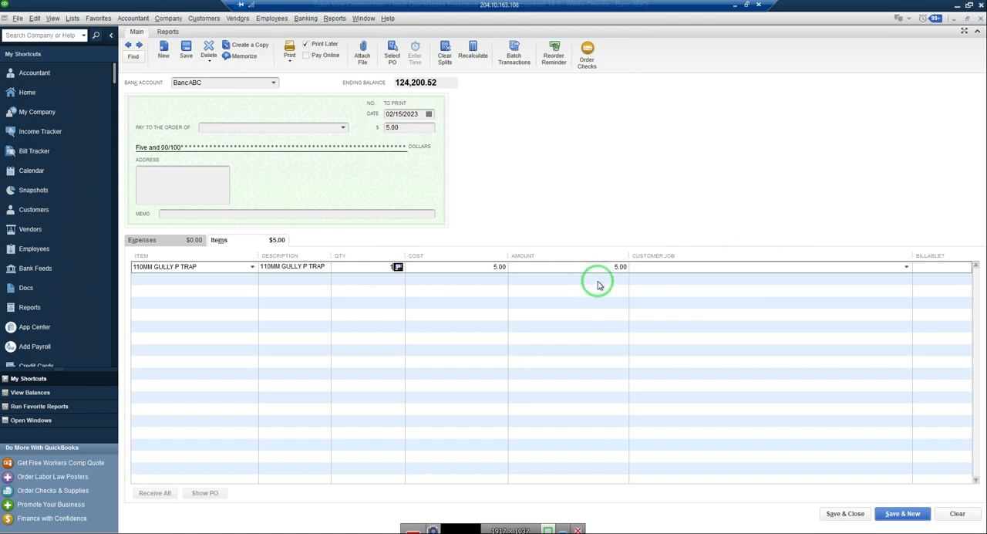
Charge the gully trap line to the Mandara House Construction job as non-billable, and save and close the check.
click(662, 265)
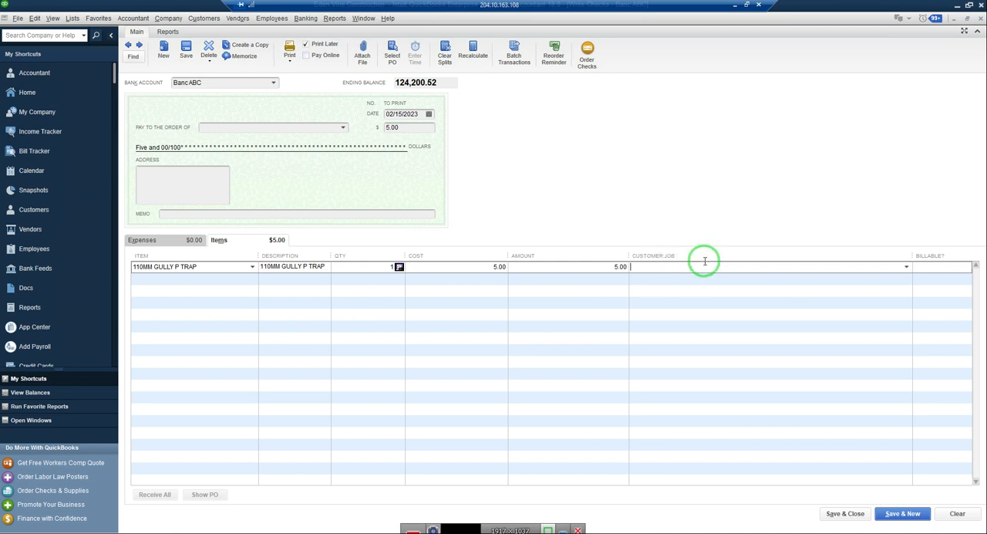
click(907, 268)
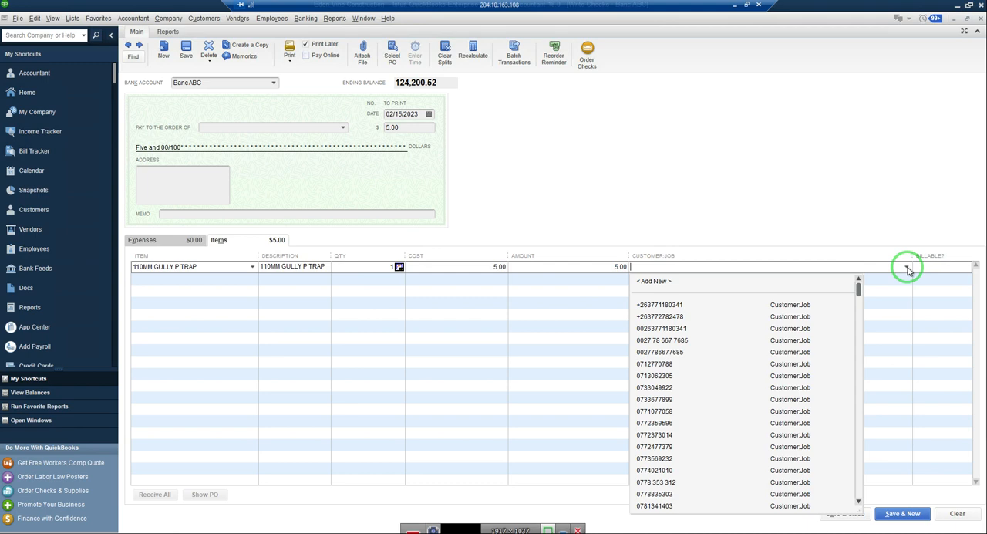
text(M)
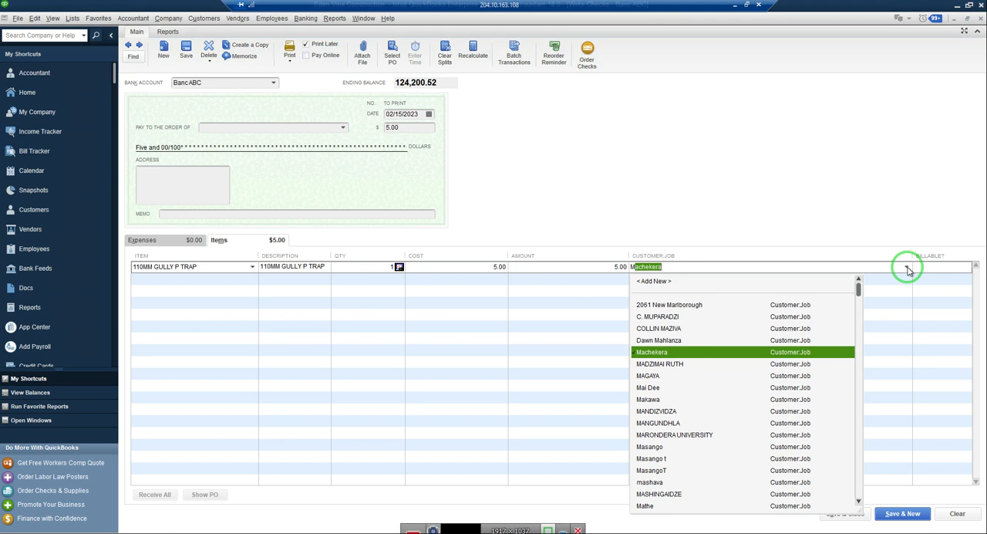
text(acking:Manda)
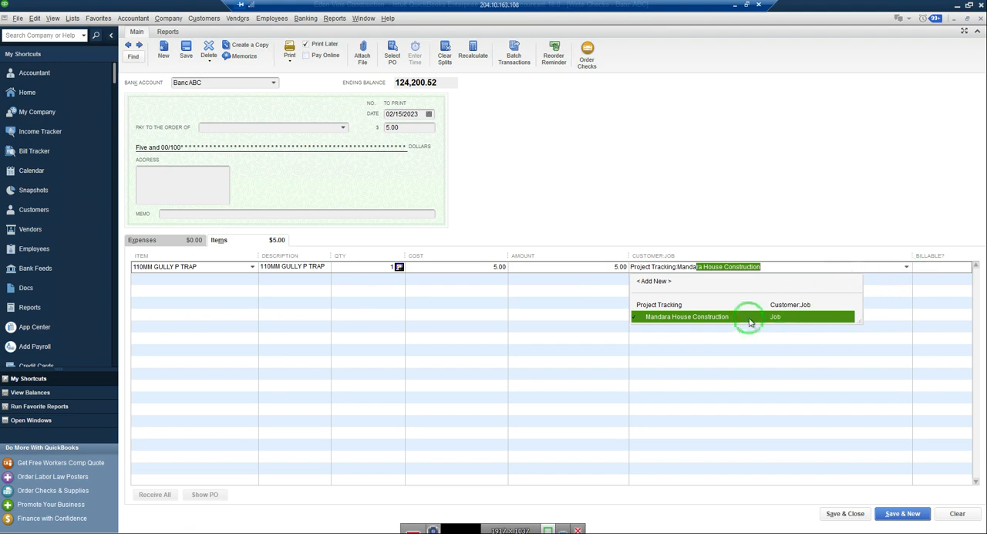
click(714, 315)
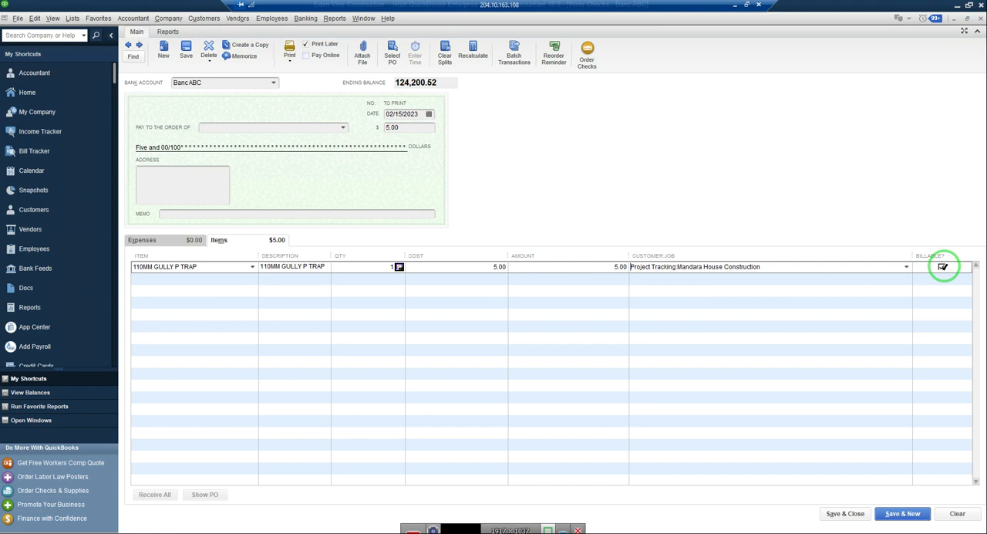
click(942, 266)
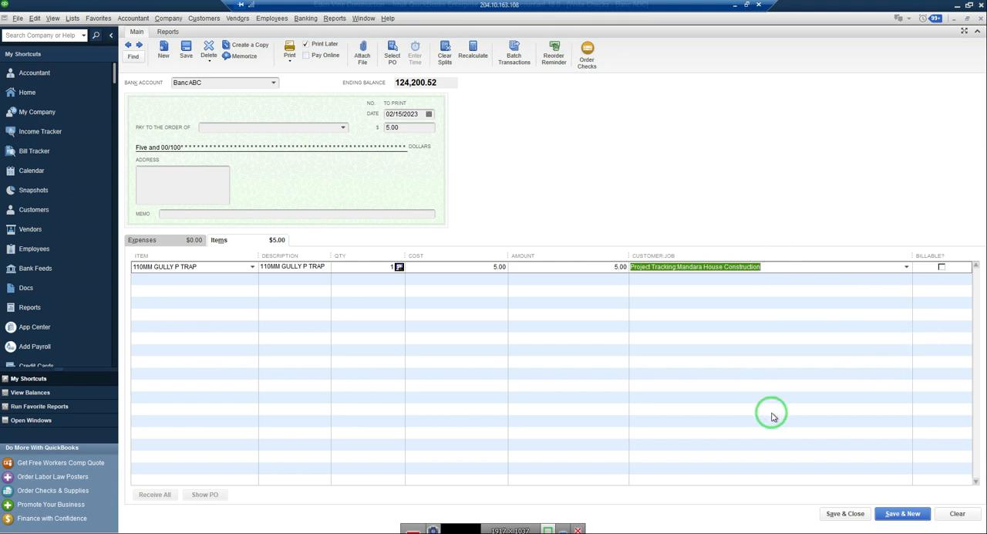
click(852, 515)
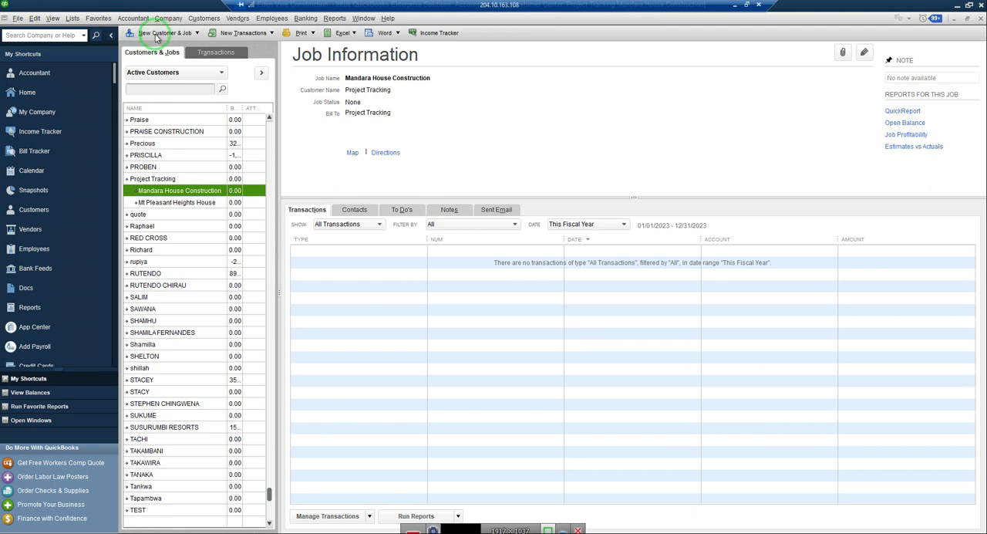
Create a new customer invoice for the Mandara House Construction job under Project Tracking.
click(204, 19)
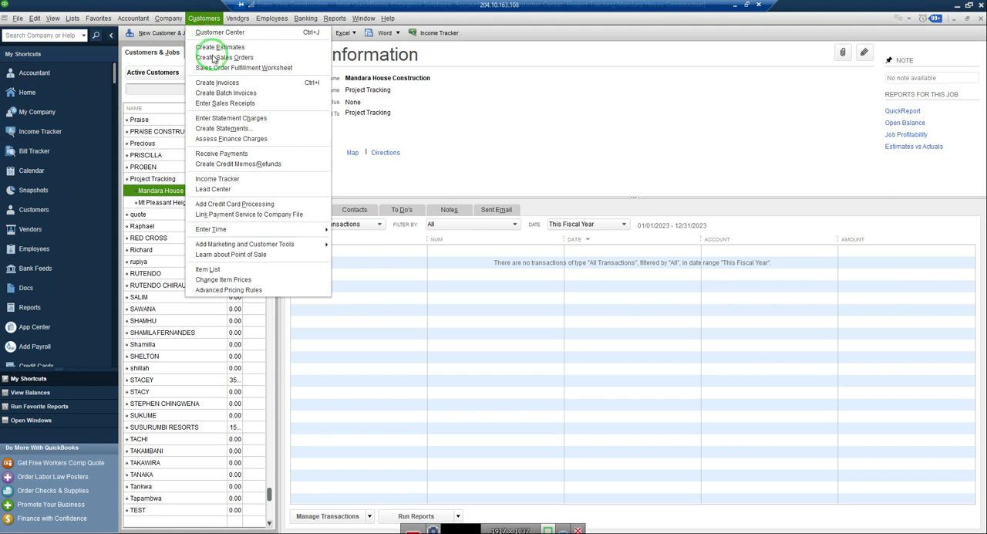
click(220, 83)
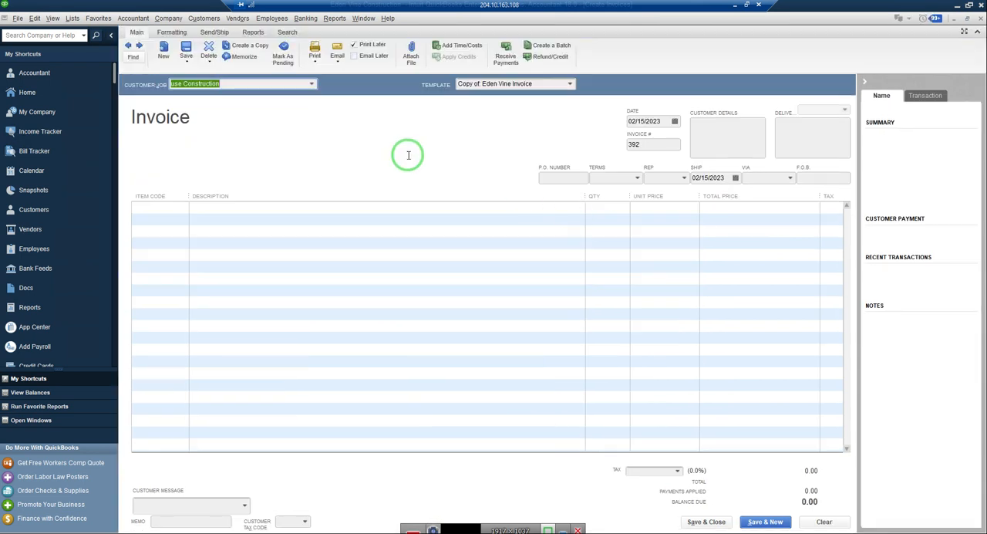
click(312, 85)
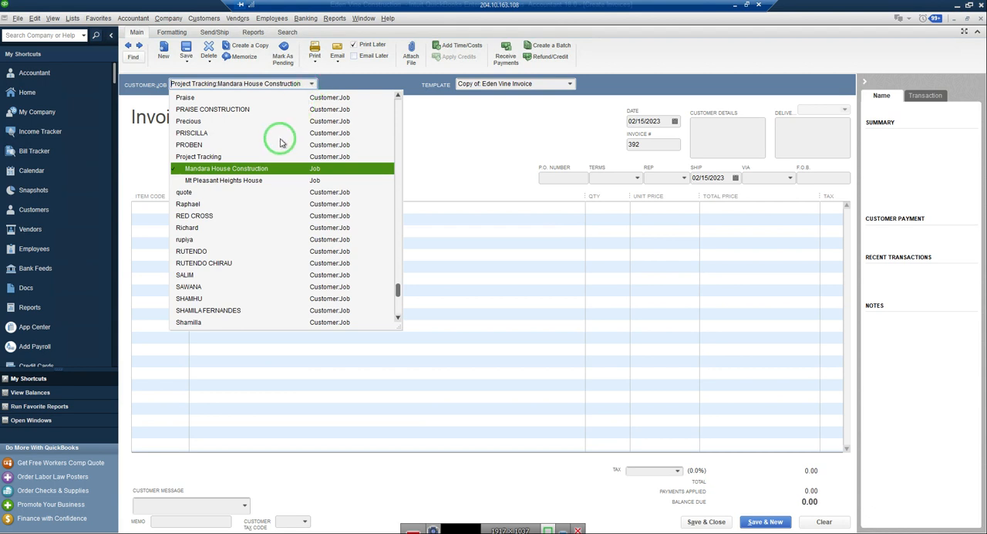
click(236, 171)
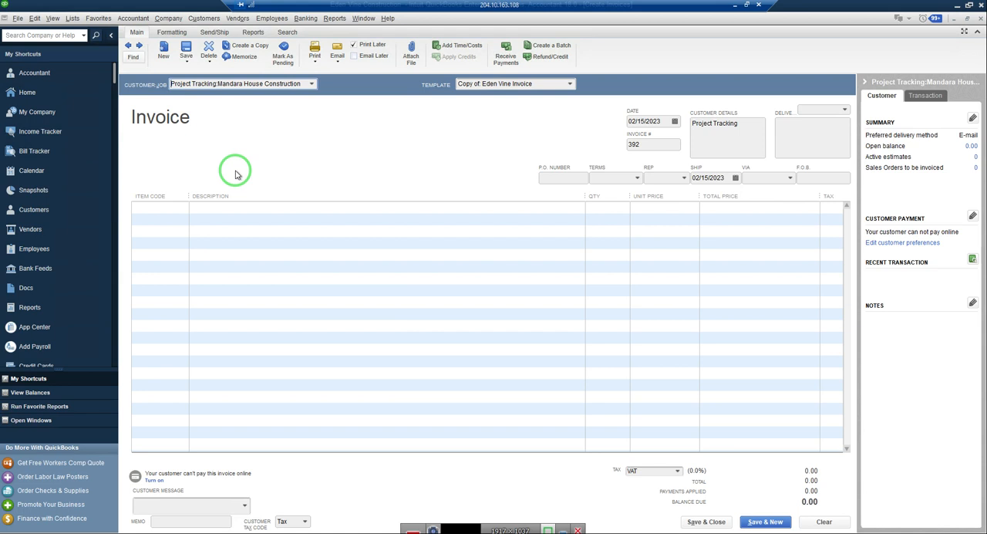
Add one 110MM GULLY P TRAP to the invoice and save and close it, ignoring all spelling suggestions.
click(175, 206)
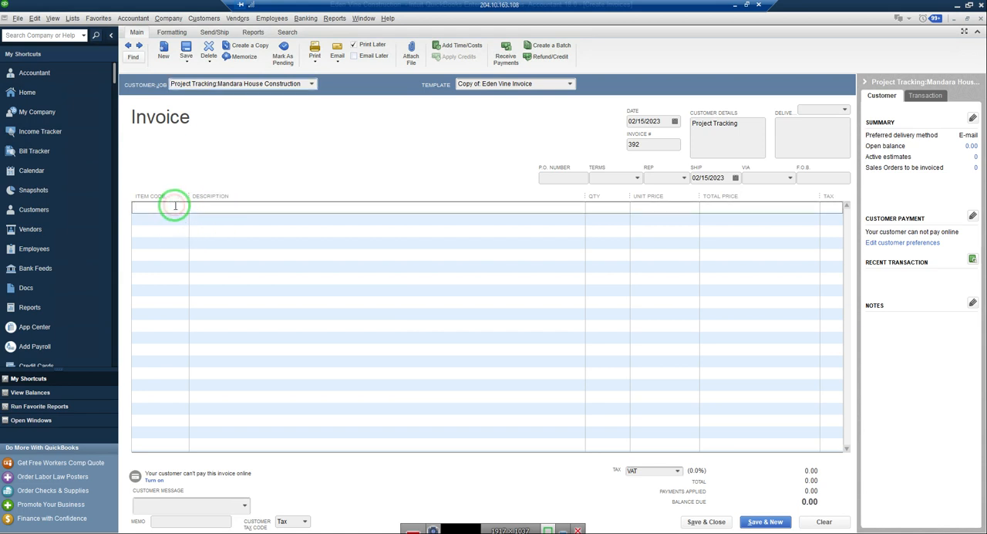
click(183, 210)
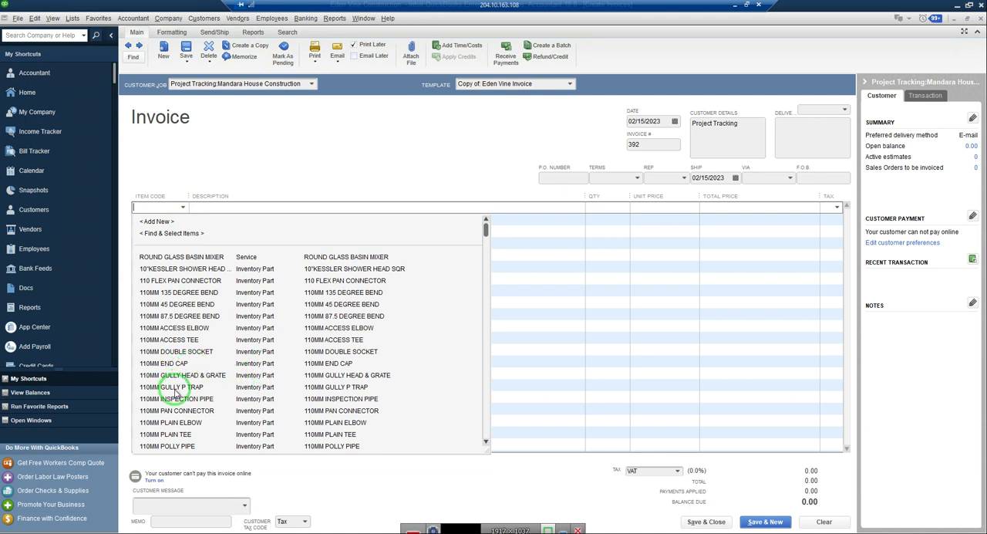
click(175, 389)
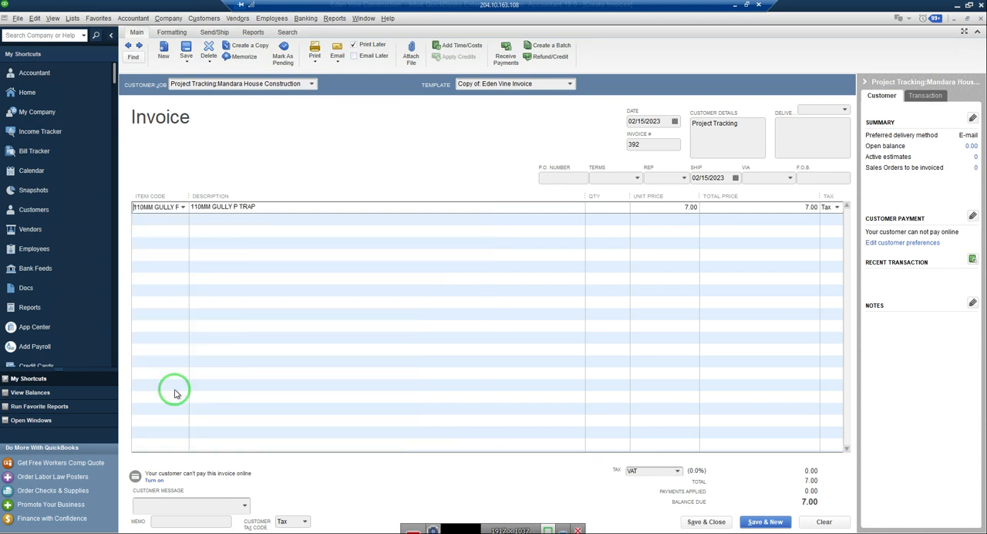
click(608, 207)
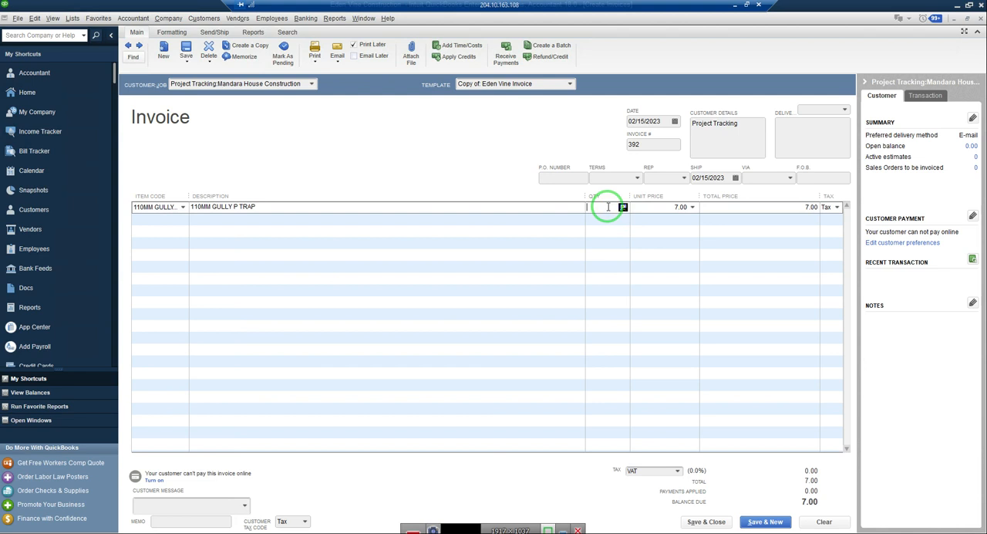
text(1)
key(Tab)
key(Tab)
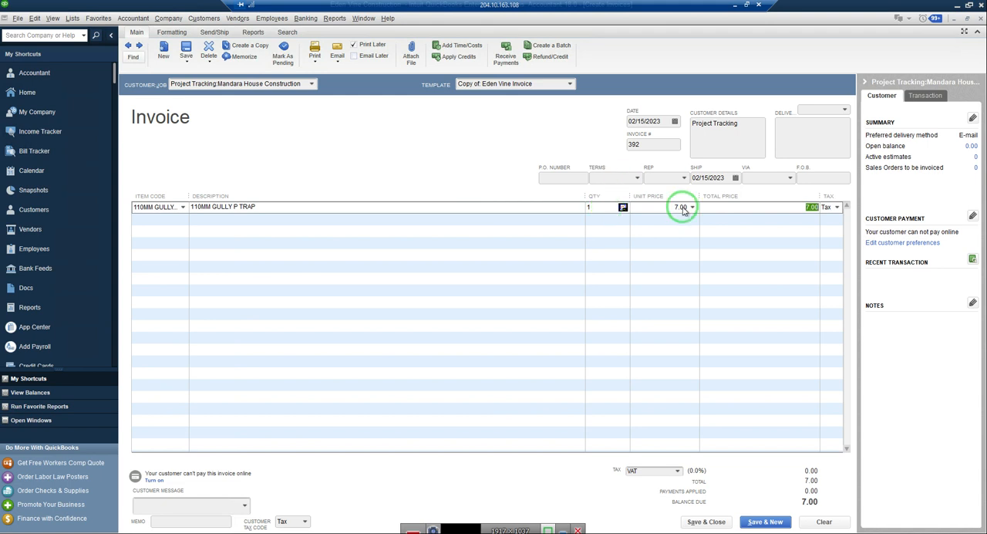
click(700, 523)
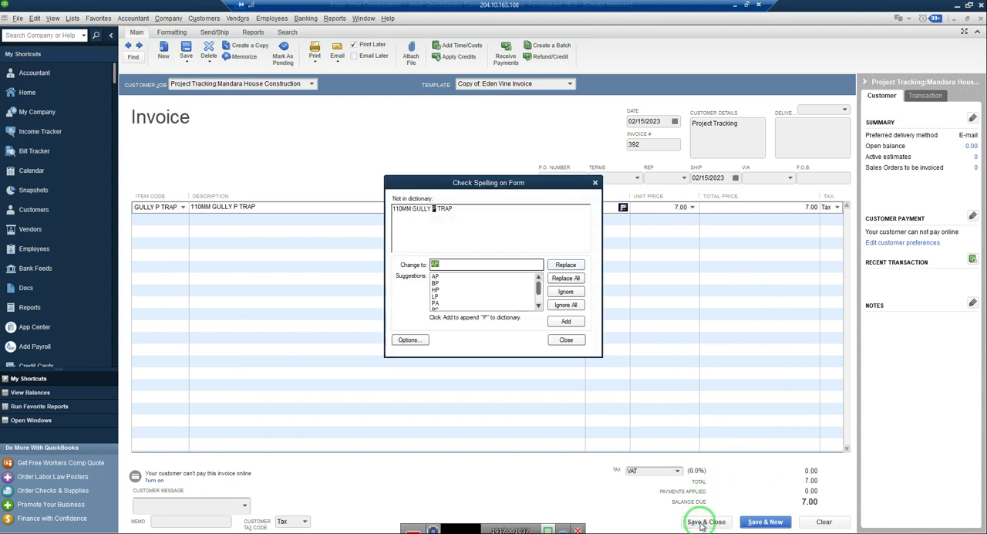
click(566, 305)
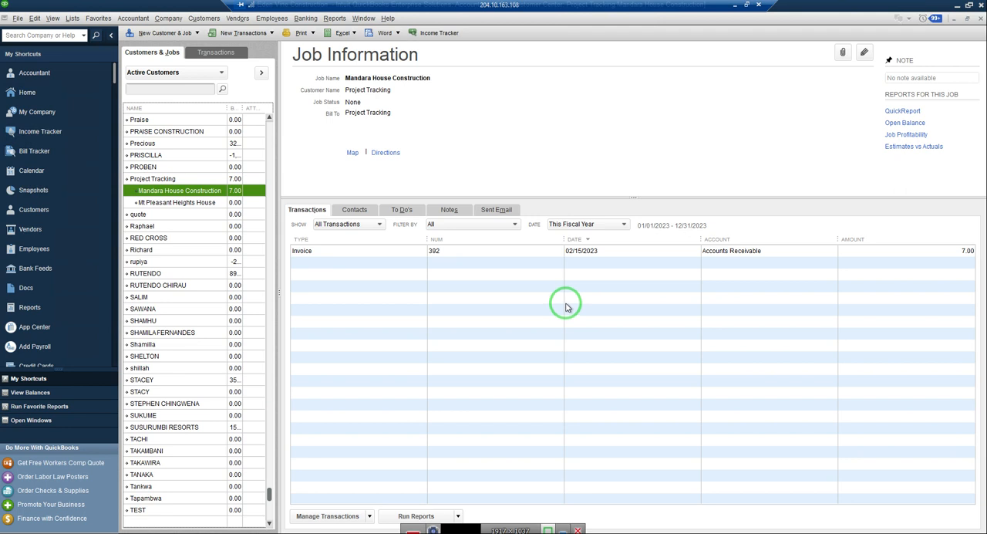
Start a Job Profitability Detail report from the jobs, time and mileage reports.
click(336, 18)
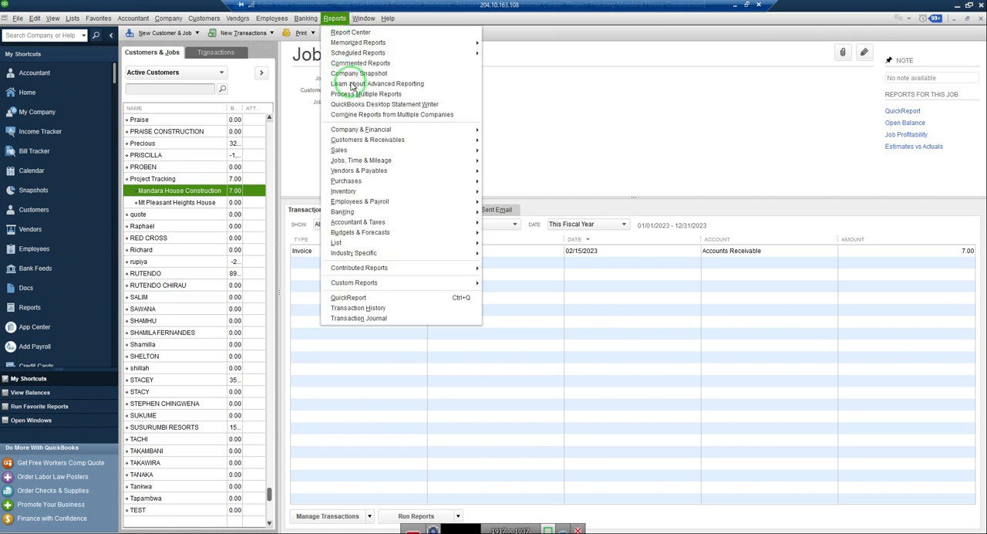
mouse_move(367, 162)
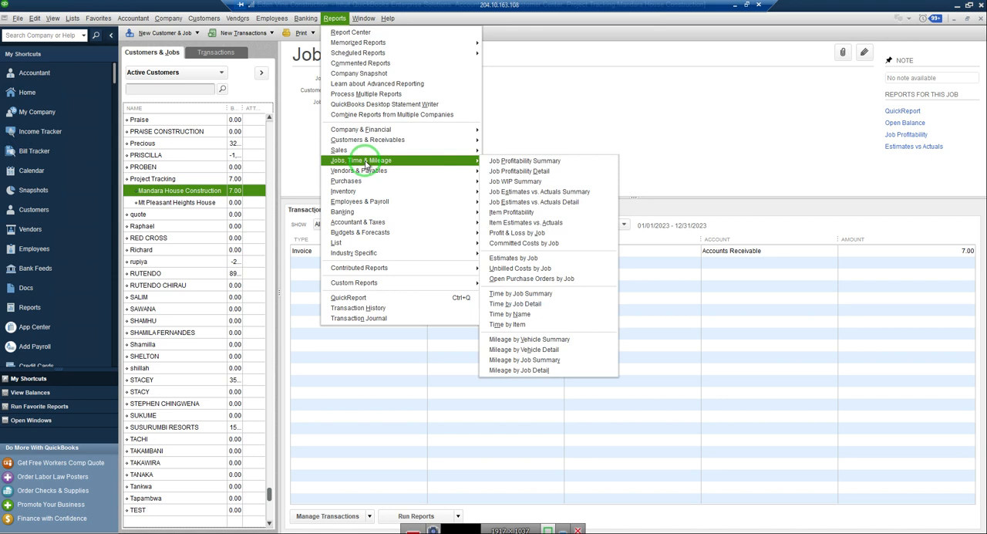
mouse_move(454, 151)
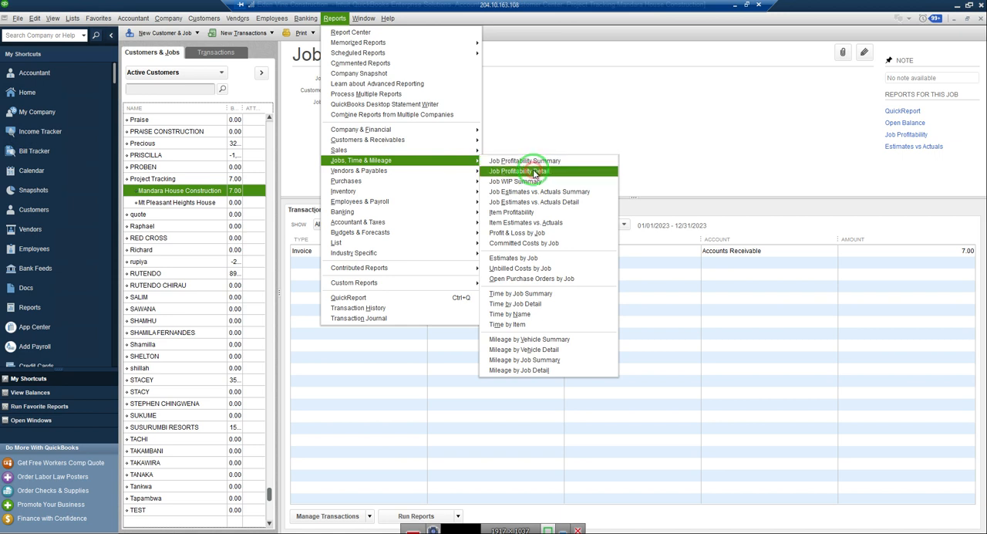
click(534, 173)
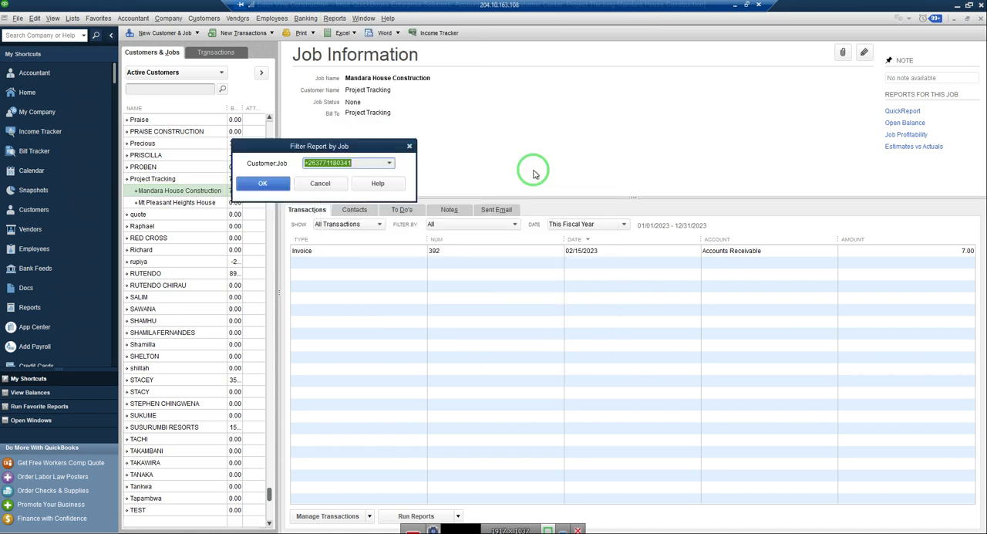
Filter the profitability report to the Mandara House Construction job, review its cost and revenue, and close it.
click(390, 165)
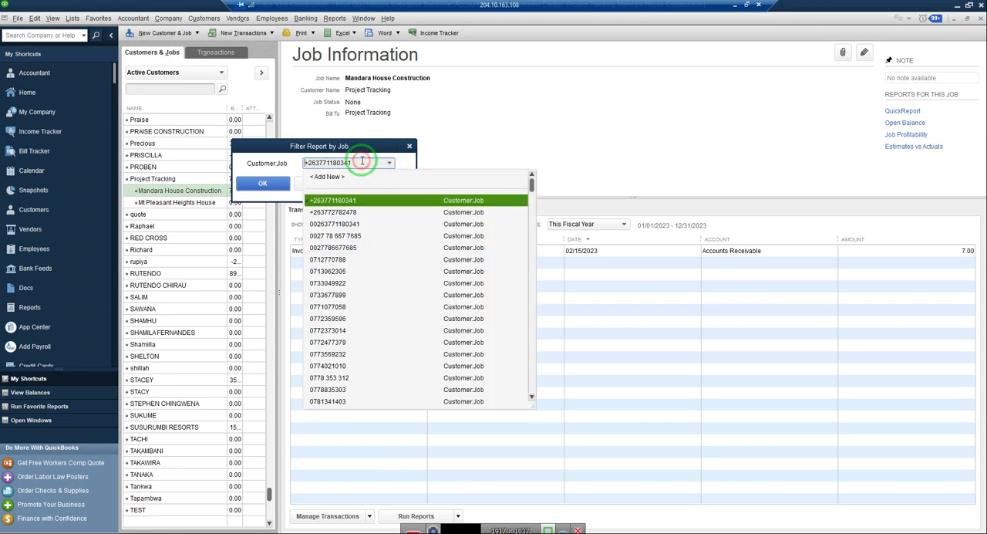
drag(361, 162, 242, 163)
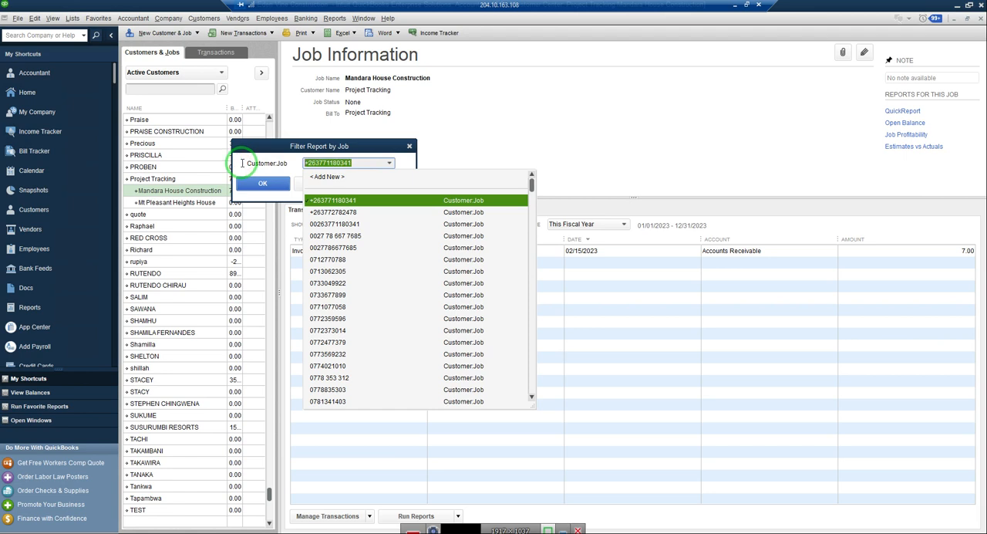
text(P)
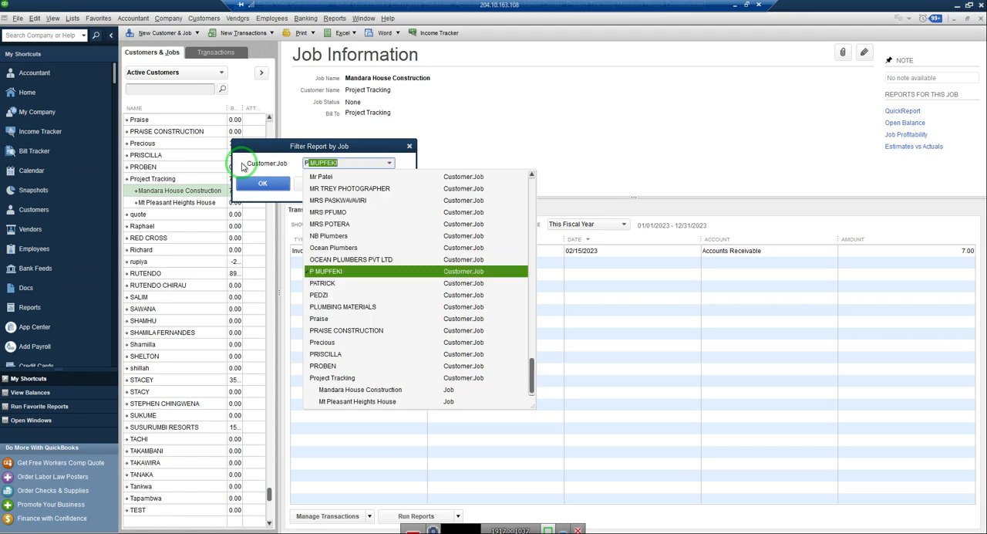
key(BackSpace)
key(BackSpace)
text(Ma)
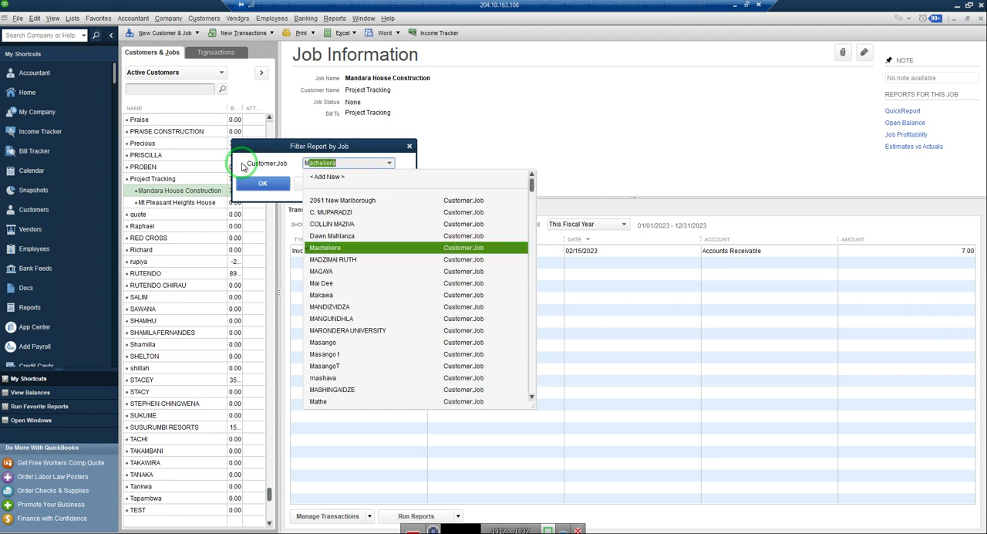
text(ndara House Construction)
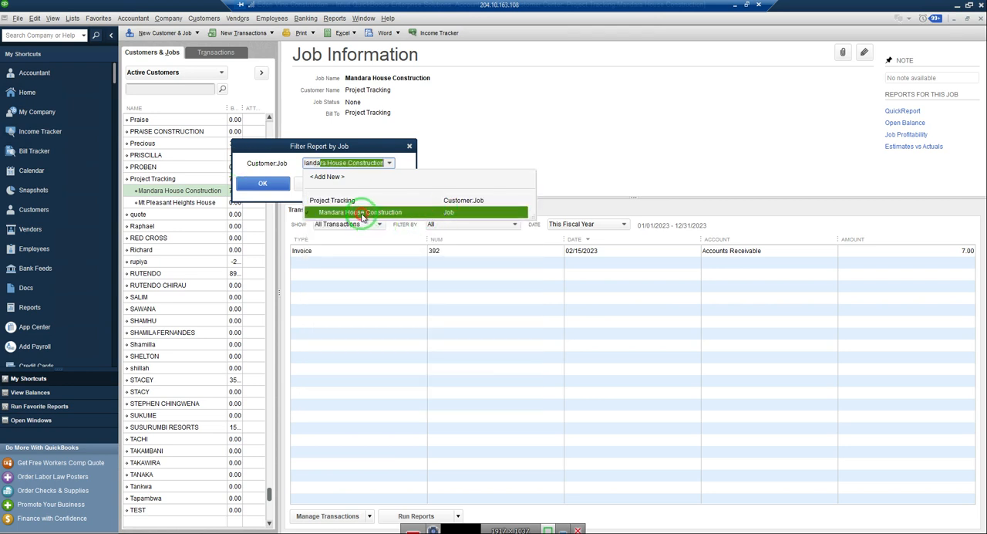
click(362, 212)
click(266, 184)
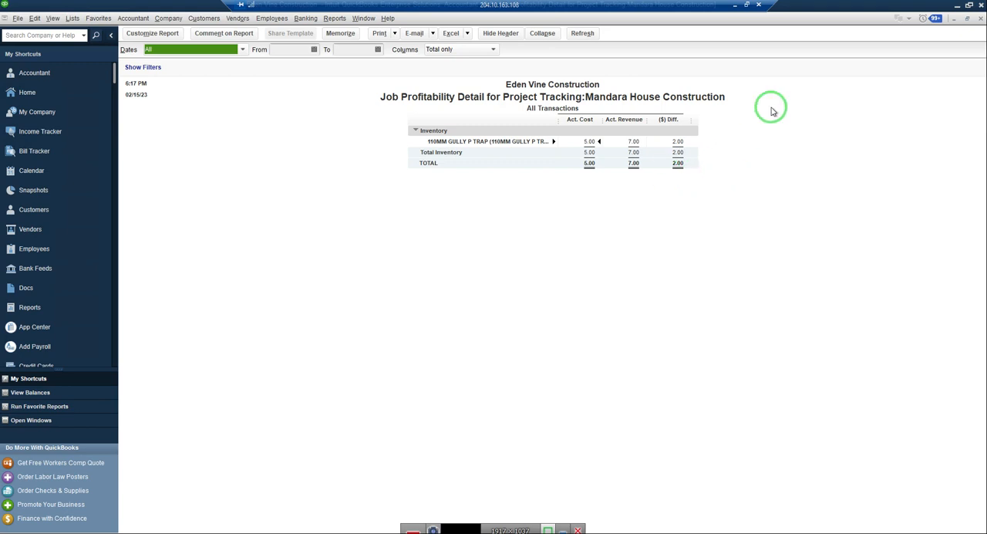
click(980, 21)
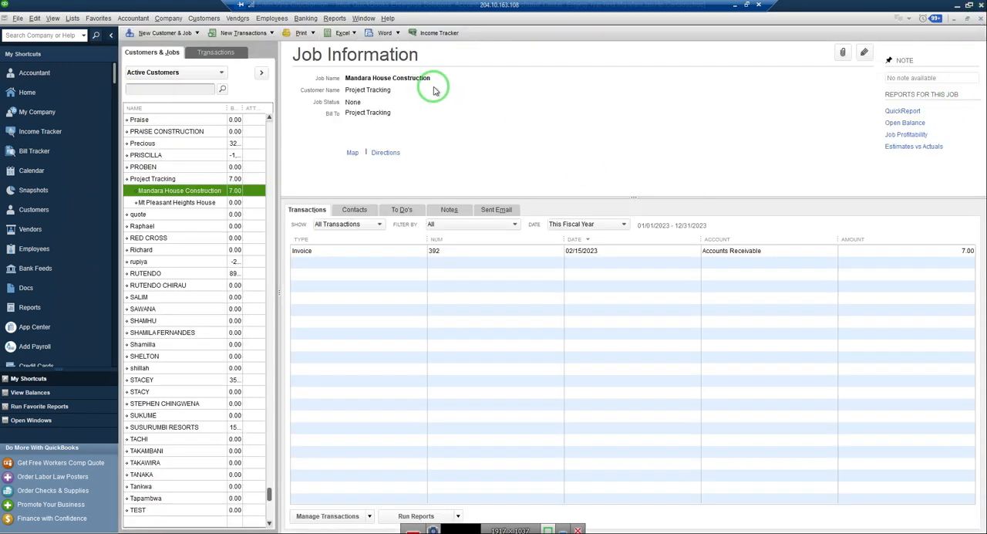
Run the Profit & Loss by Job report with Customer:Job columns and examine the Mandara House Construction figures.
click(341, 20)
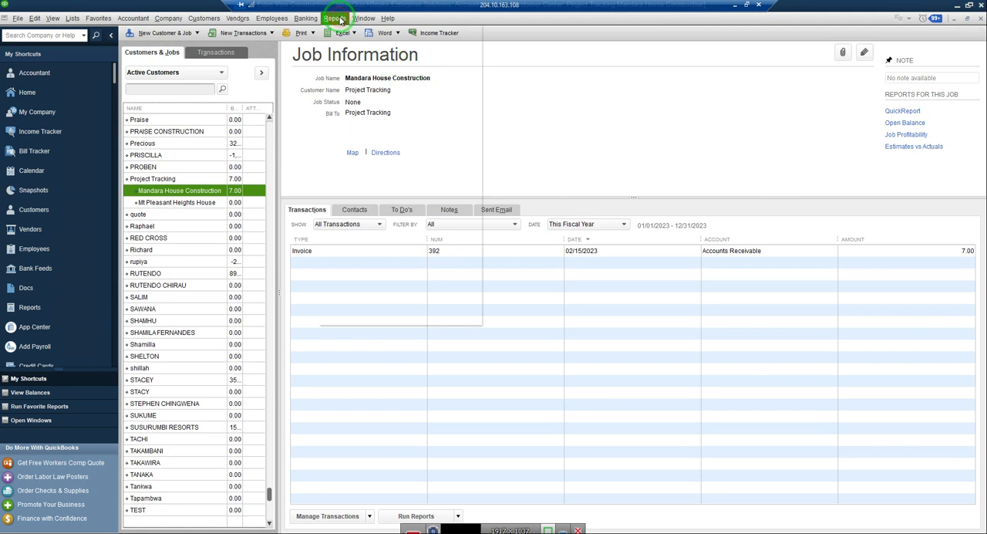
mouse_move(400, 133)
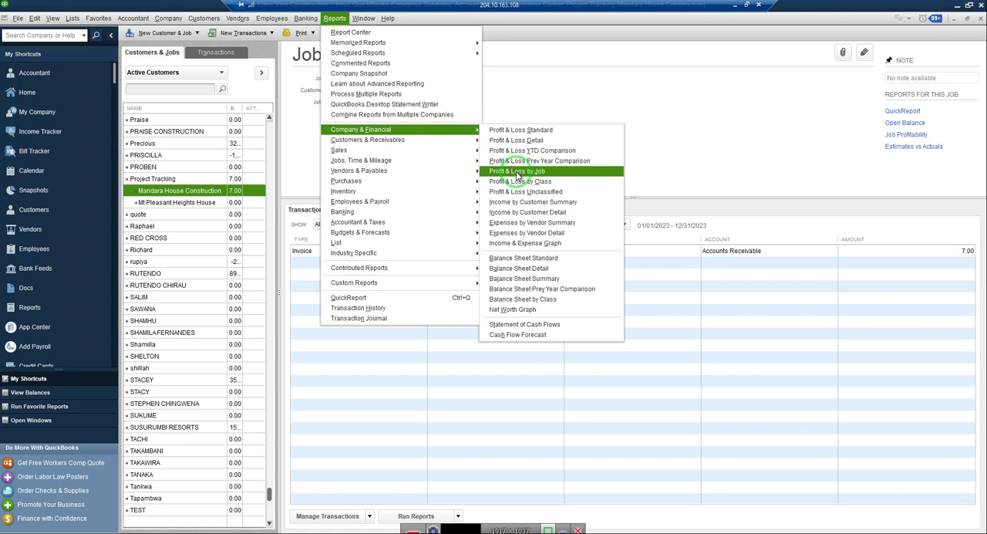
click(516, 171)
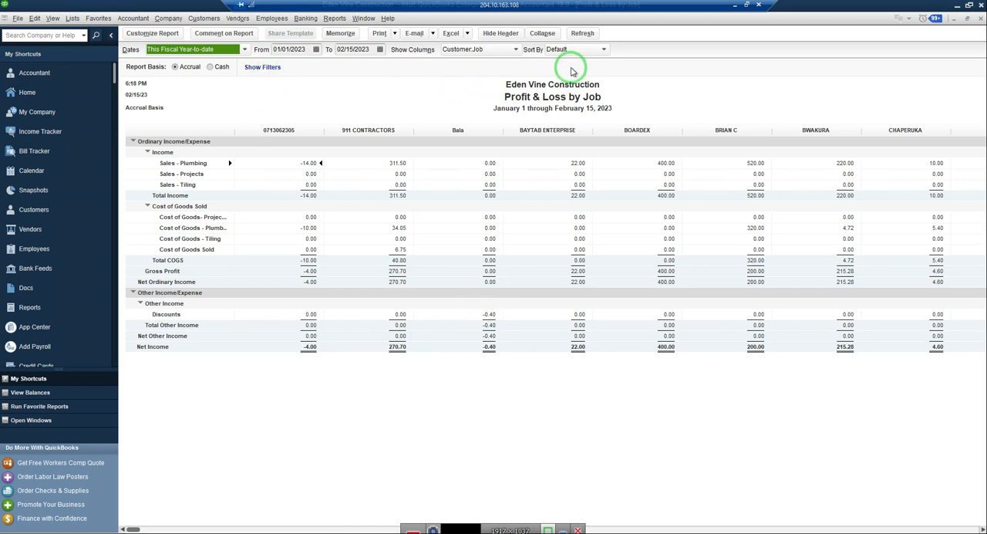
click(517, 50)
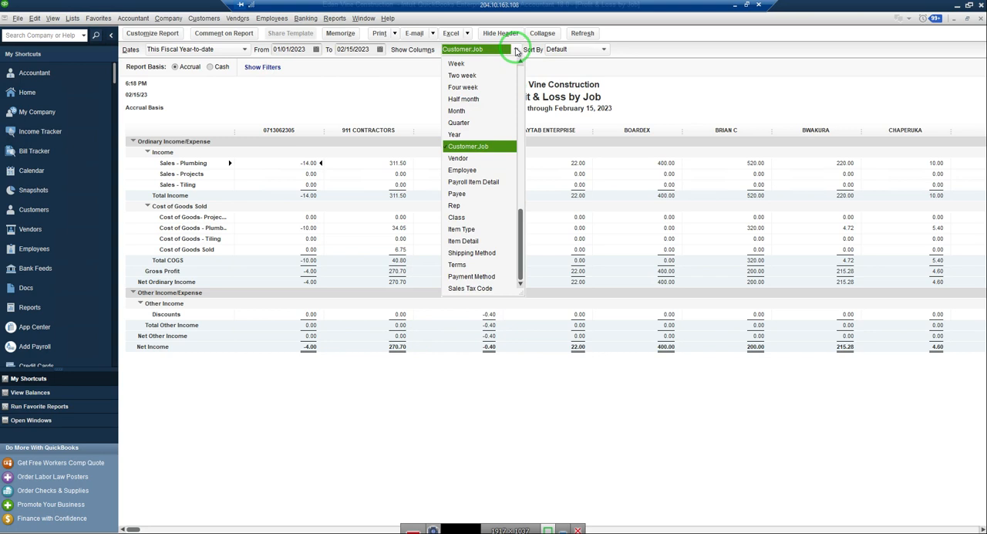
click(477, 146)
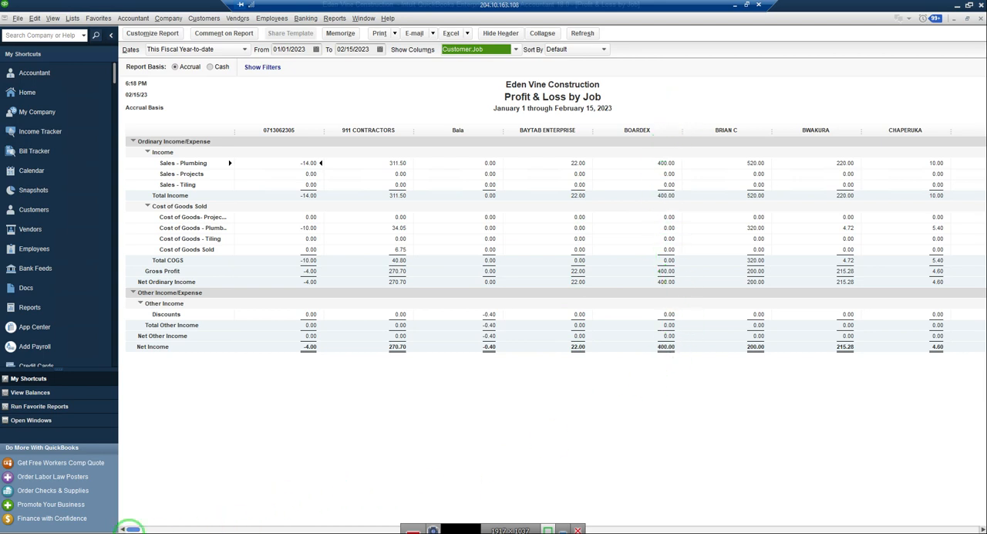
mouse_move(135, 530)
mouse_down()
mouse_move(672, 529)
mouse_move(795, 511)
mouse_move(819, 522)
mouse_move(850, 517)
mouse_up()
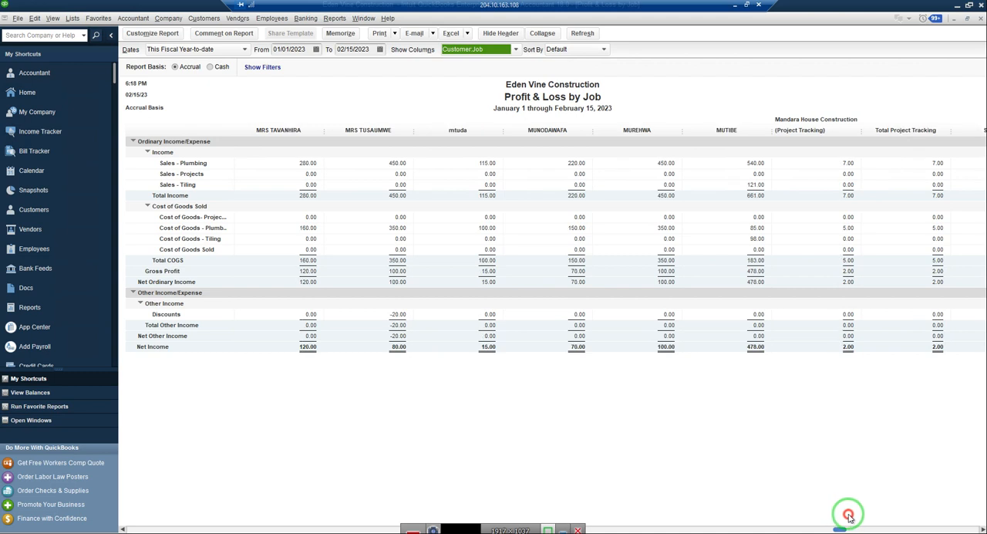